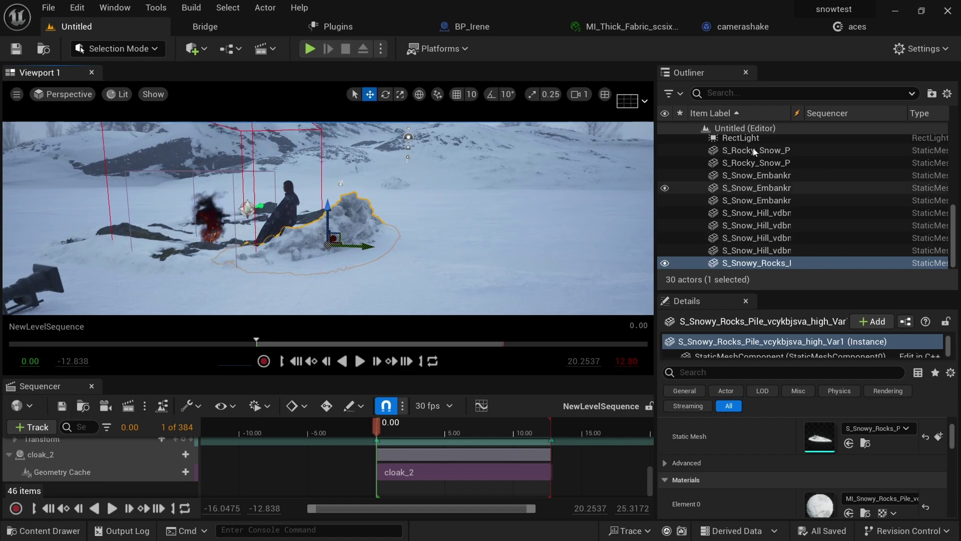
- Select every actor in the level, hide them all in the editor, and clear the selection
scroll(744, 214, up, 8)
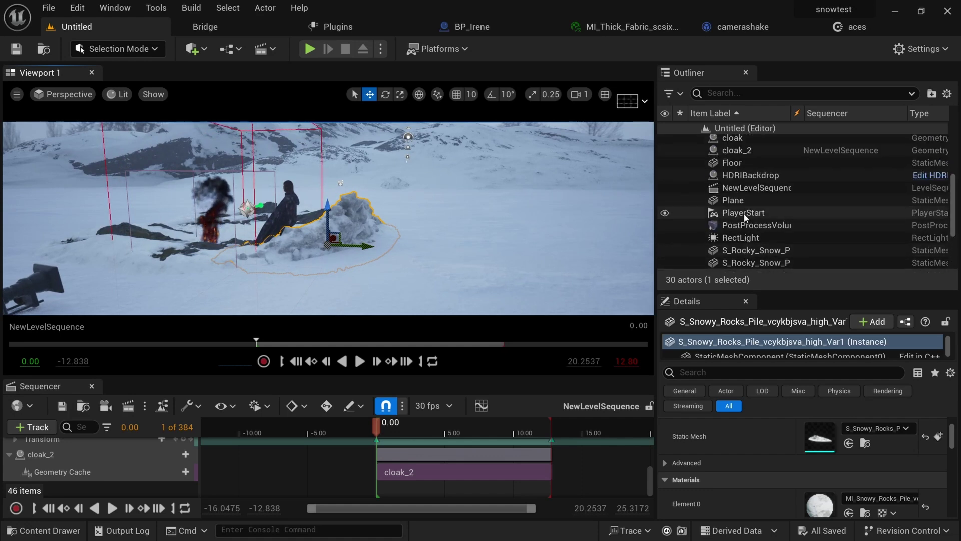
scroll(743, 216, down, 2)
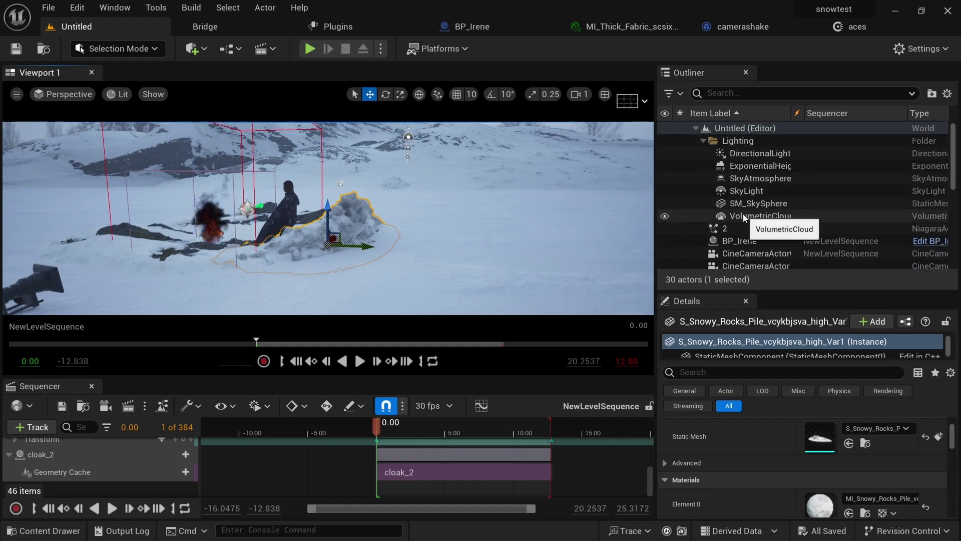
click(746, 155)
scroll(750, 206, down, 7)
scroll(749, 206, down, 5)
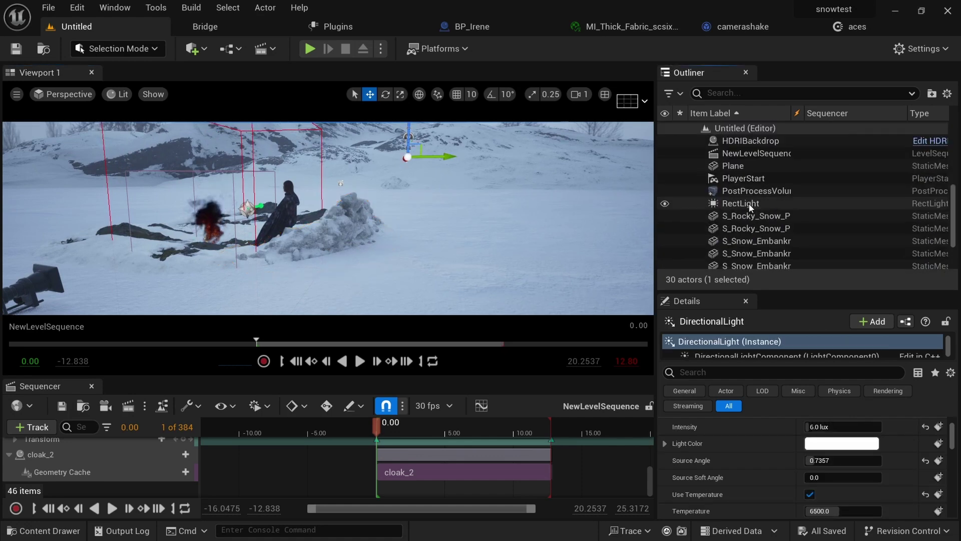
key(ctrl+a)
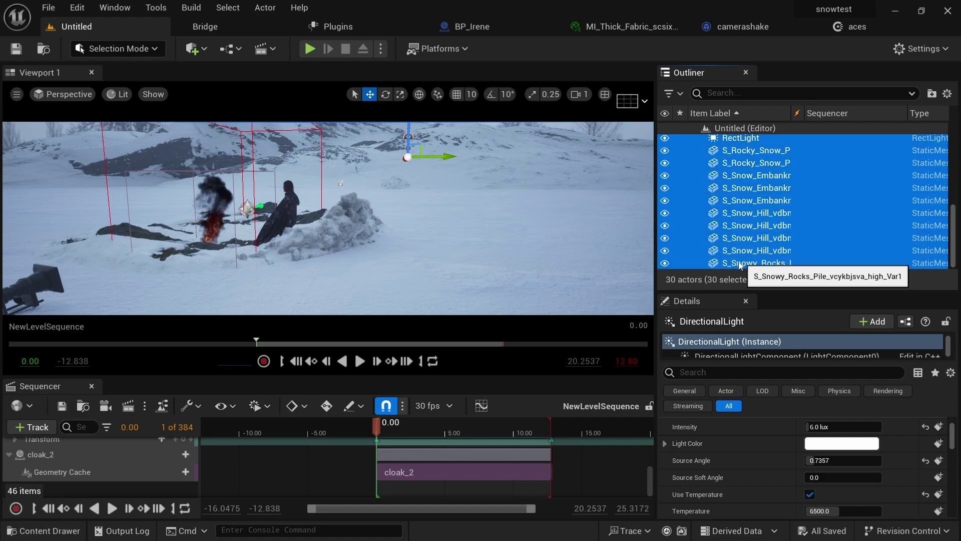
click(665, 263)
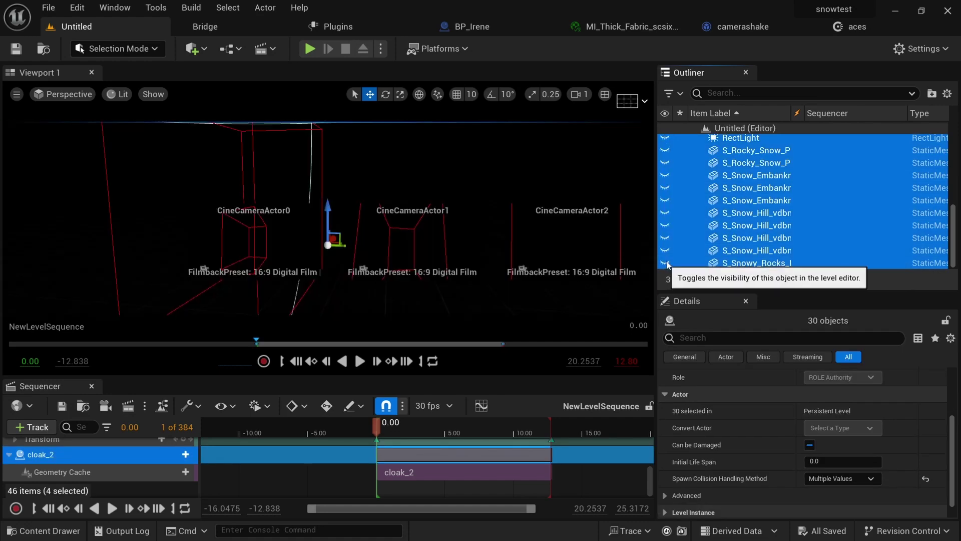
click(462, 175)
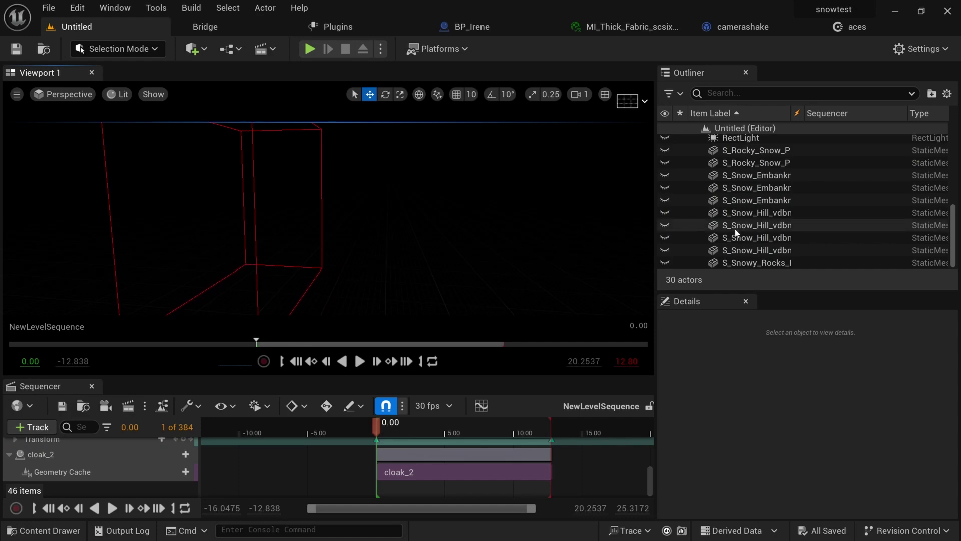
- Make the HDRIBackdrop actor visible again while the other actors remain hidden
scroll(759, 238, up, 5)
scroll(757, 236, up, 2)
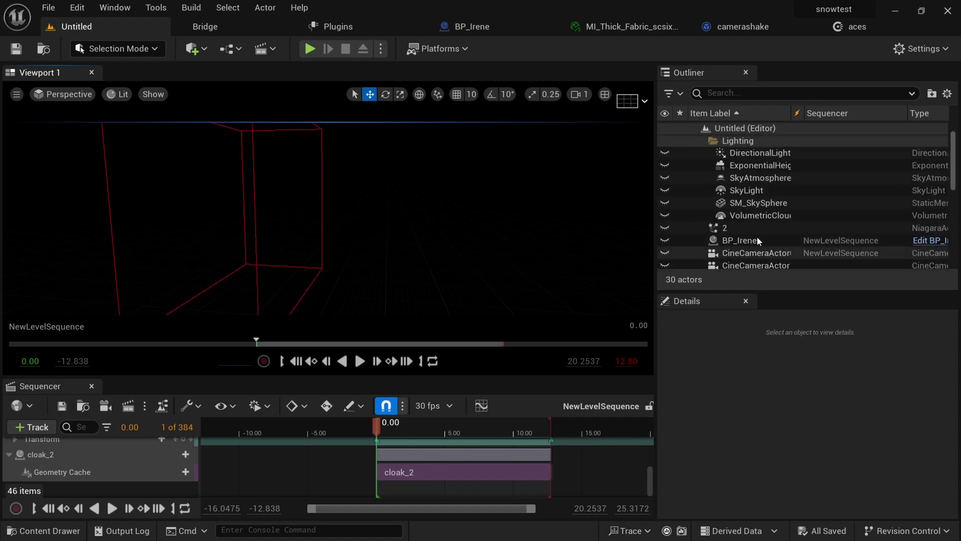
scroll(767, 209, down, 1)
scroll(767, 210, down, 2)
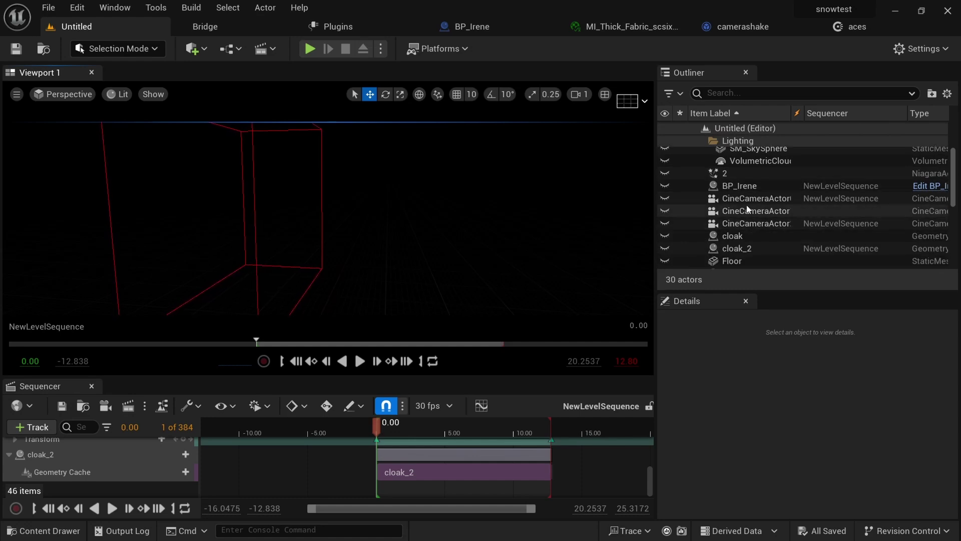
scroll(746, 209, up, 3)
scroll(754, 206, up, 1)
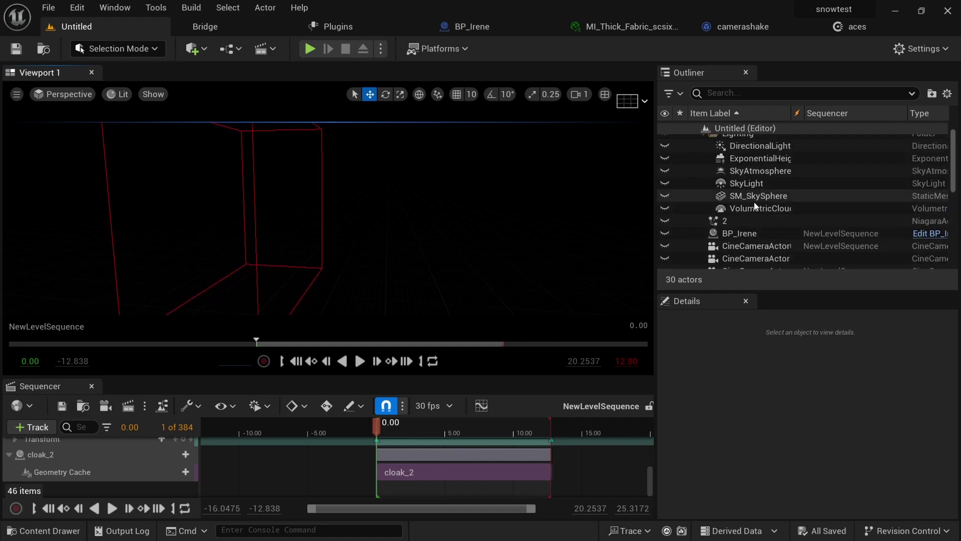
scroll(754, 201, down, 3)
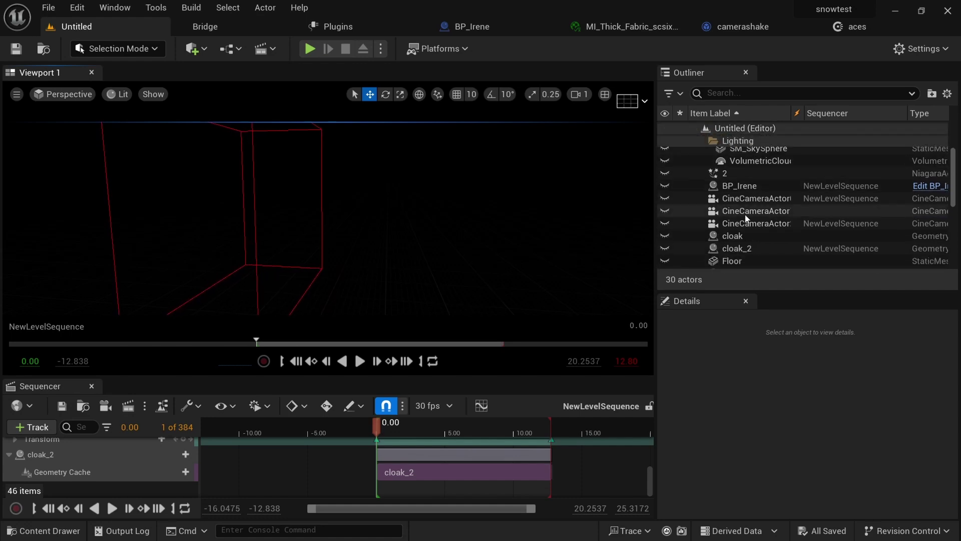
scroll(745, 215, down, 3)
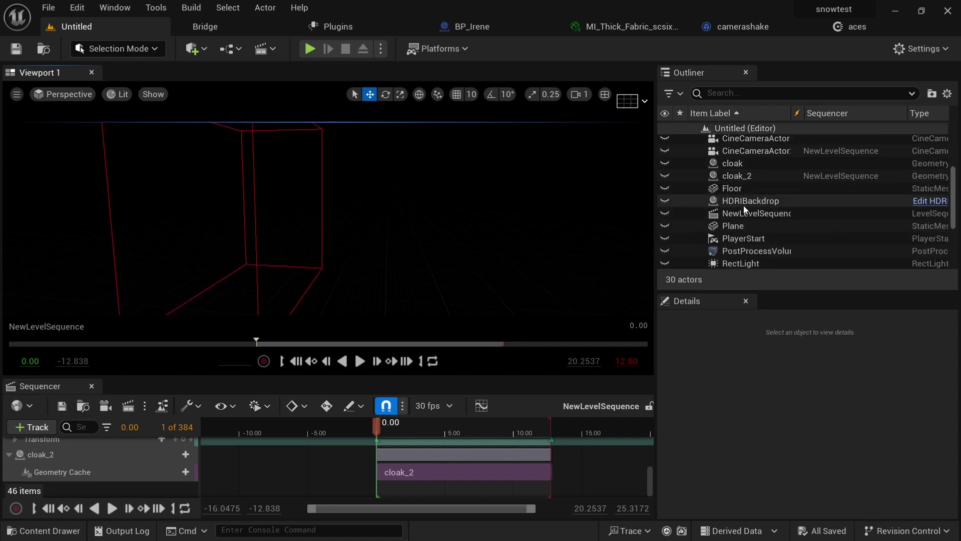
click(711, 202)
click(665, 201)
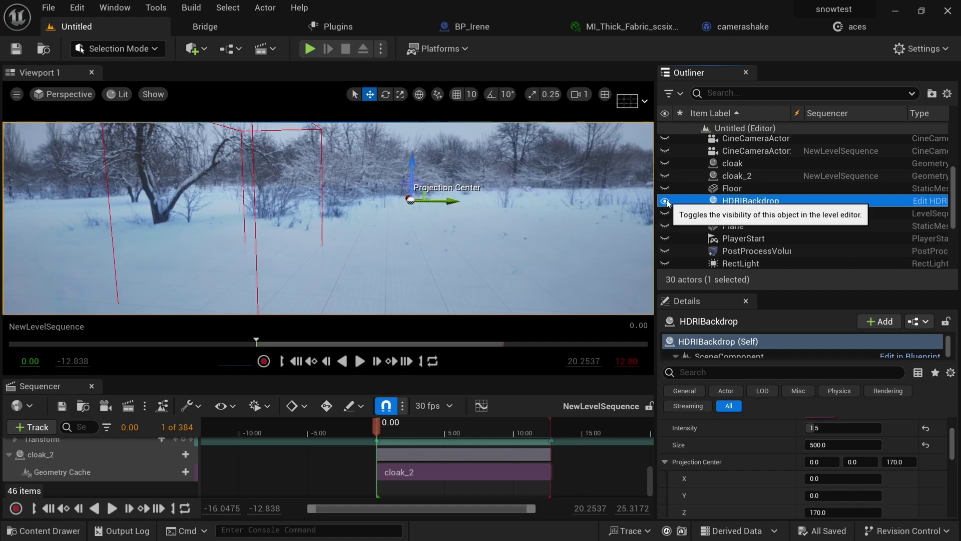
- Look around the snowy HDRI backdrop from several angles, checking the surrounding trees and the projected ground
right_drag(410, 251, 651, 249)
right_drag(551, 250, 580, 250)
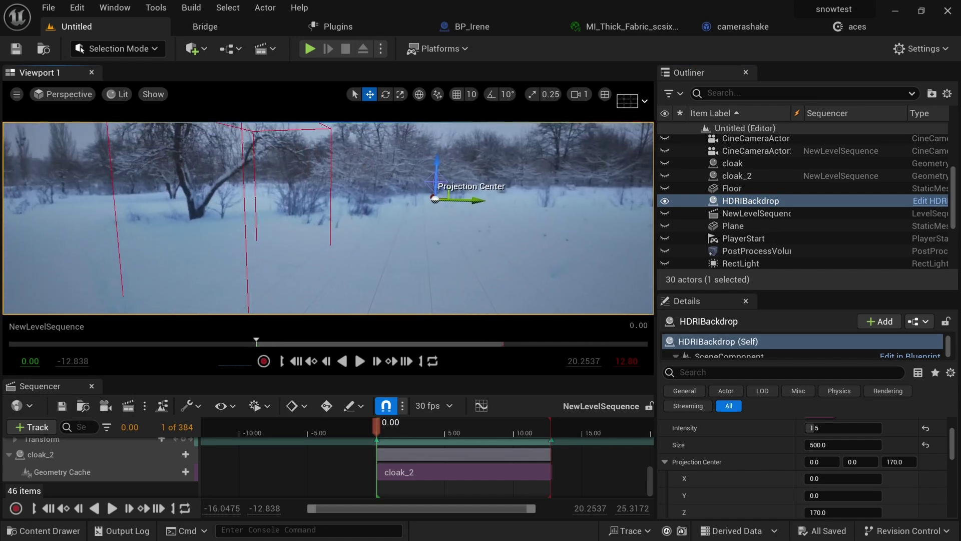
right_drag(324, 254, 303, 254)
right_drag(300, 215, 339, 215)
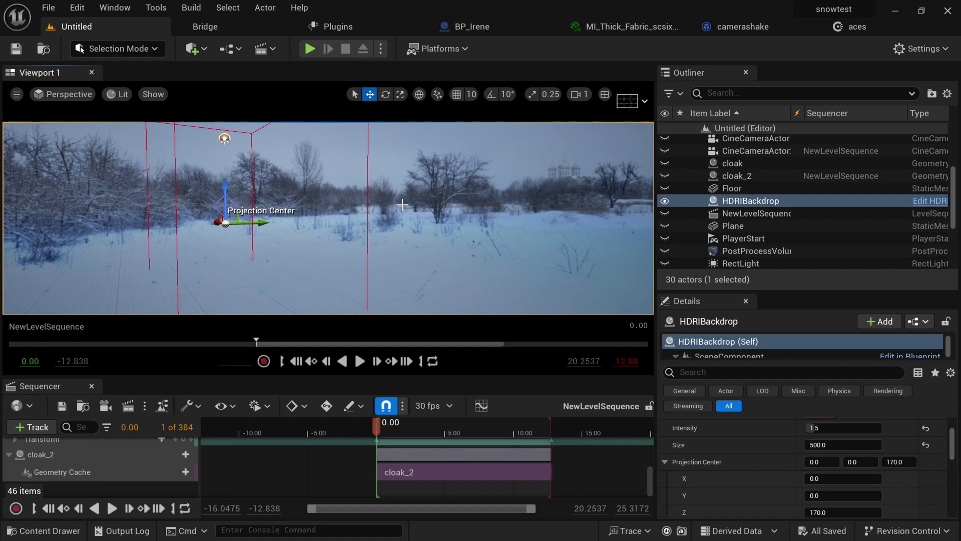
alt+drag(370, 245, 332, 251)
right_drag(331, 245, 349, 234)
key(r)
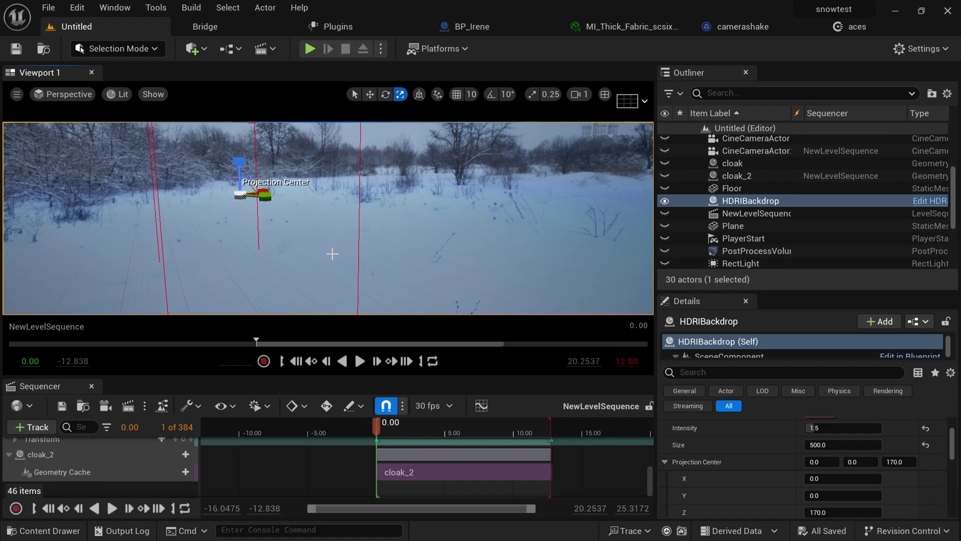
- Unhide the Plane actor and locate its Element 0 snow material among the project's content assets
click(673, 228)
click(666, 227)
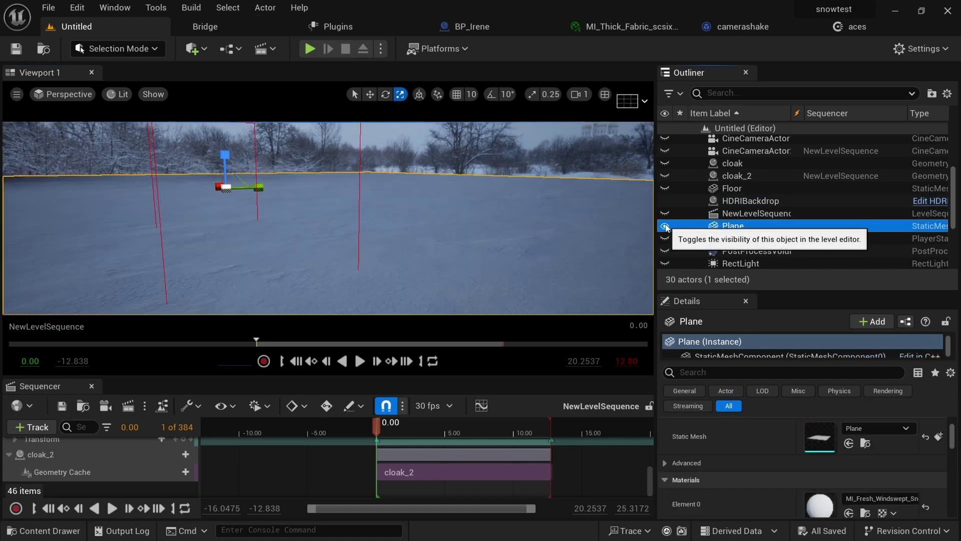
alt+drag(395, 240, 365, 223)
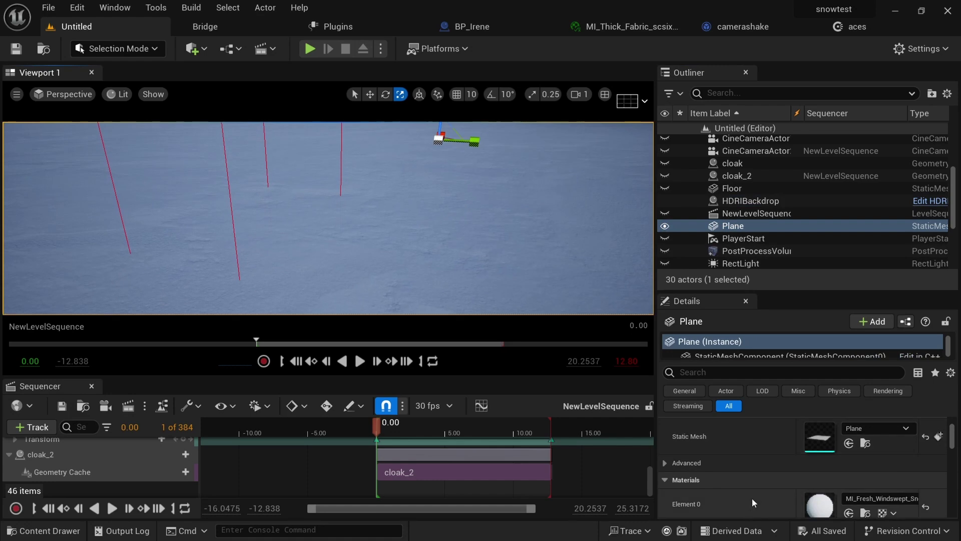
scroll(761, 490, down, 2)
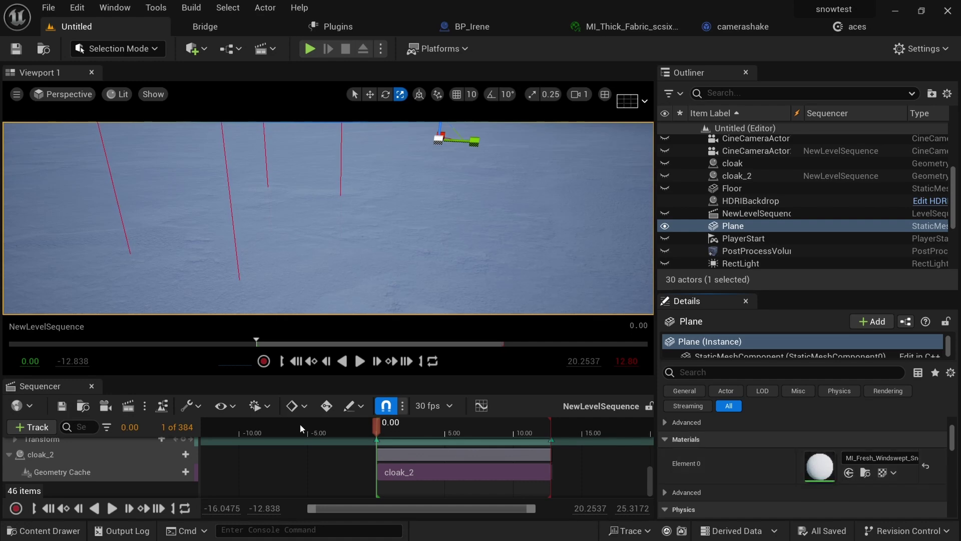
click(865, 473)
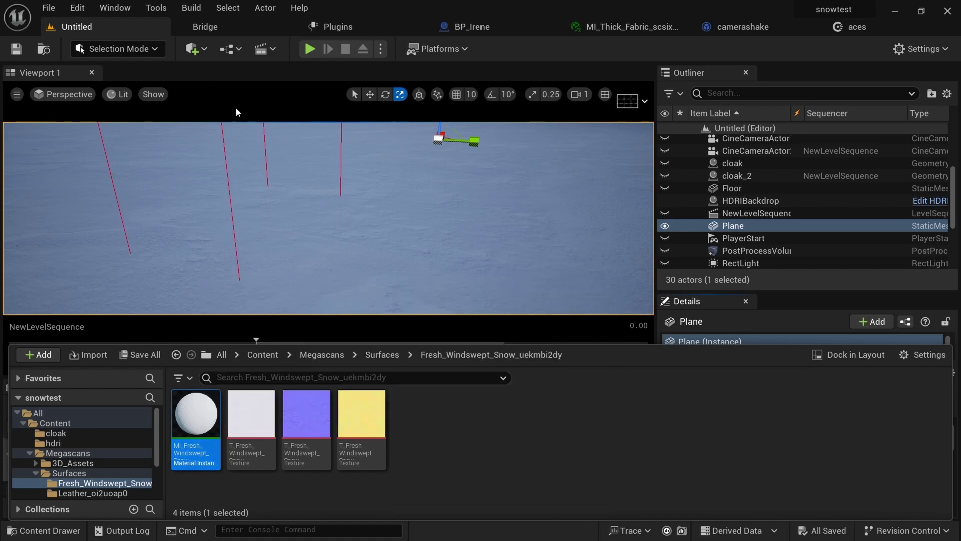
- Switch to Bridge and browse the local Megascans assets for snow surfaces and models
click(217, 30)
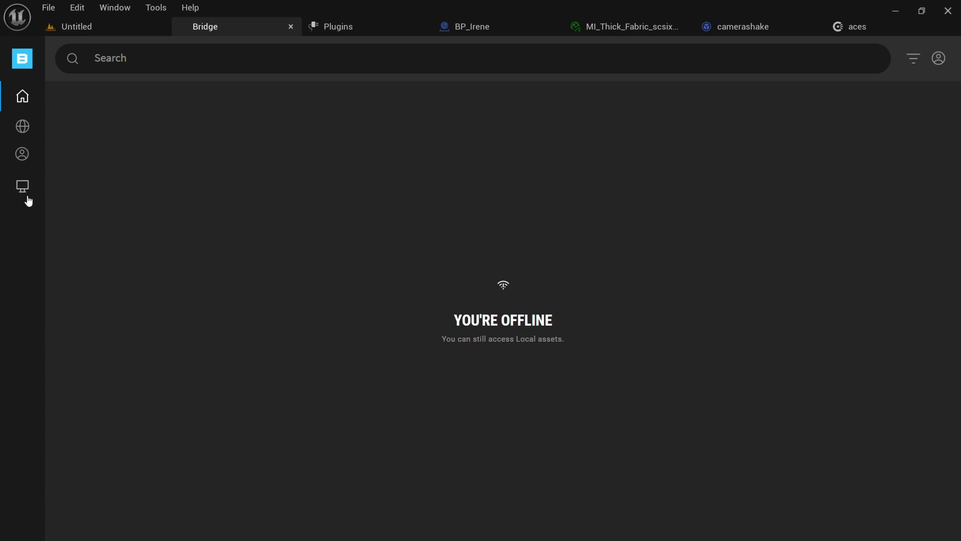
click(20, 186)
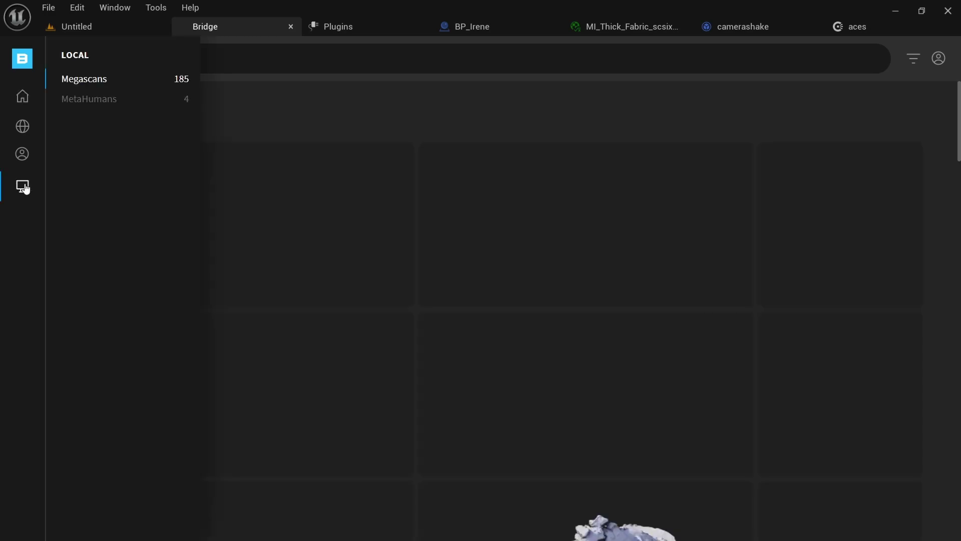
scroll(497, 368, down, 3)
scroll(497, 365, down, 6)
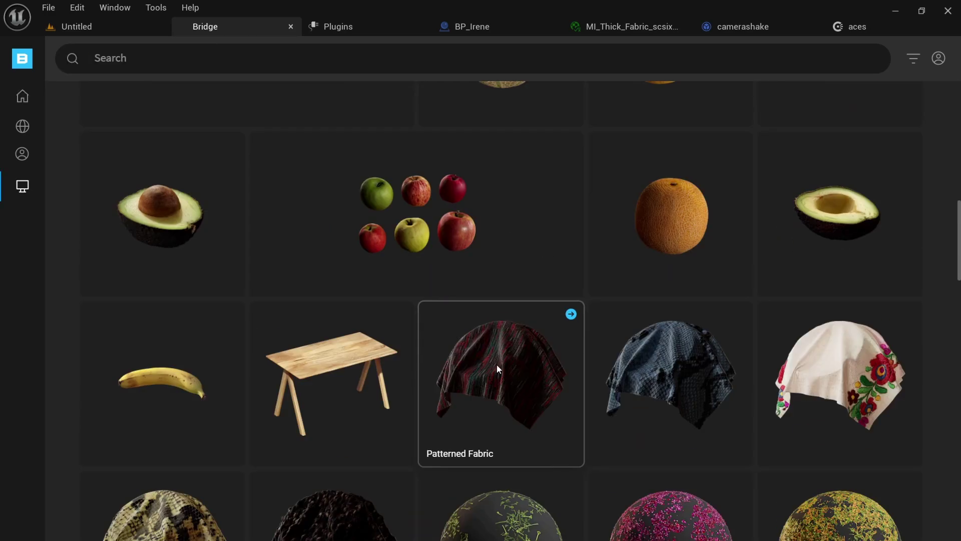
scroll(497, 365, up, 11)
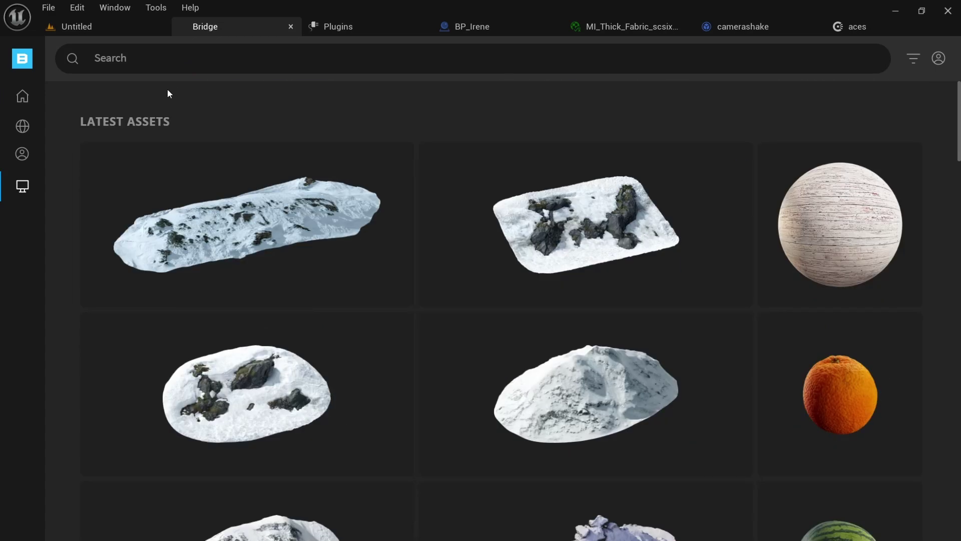
- Return to the level and examine how the snow plane meets the backdrop's horizon
click(109, 25)
right_drag(302, 243, 148, 183)
right_drag(298, 200, 300, 200)
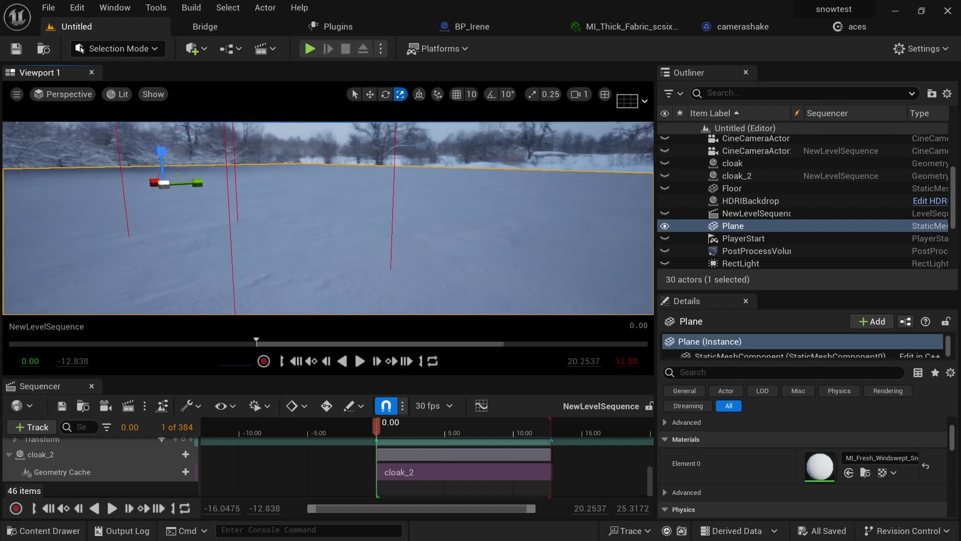
right_drag(454, 244, 245, 250)
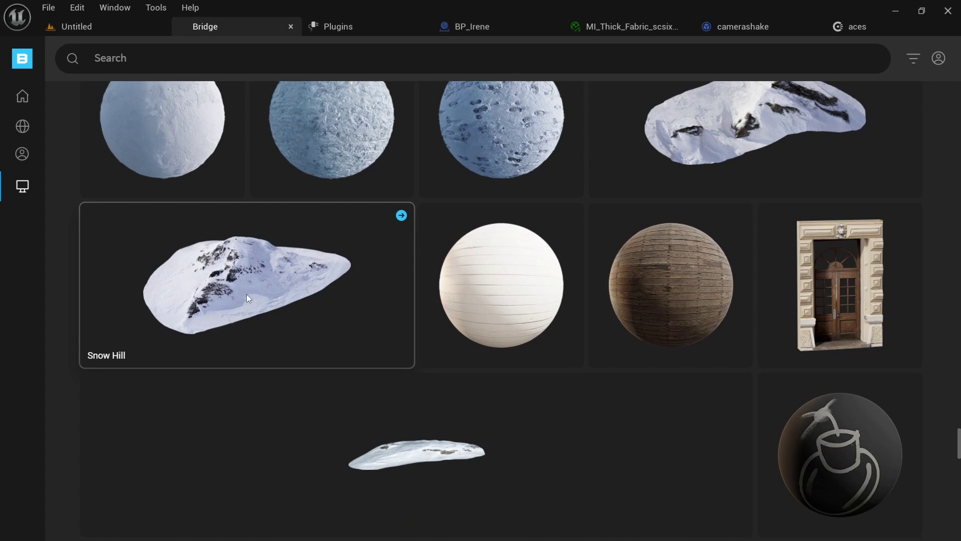
- Back in the level, unhide the snow hill S_Snow_Hill_vdbmabvva_high_Var4 and inspect it up close on the plane
click(92, 27)
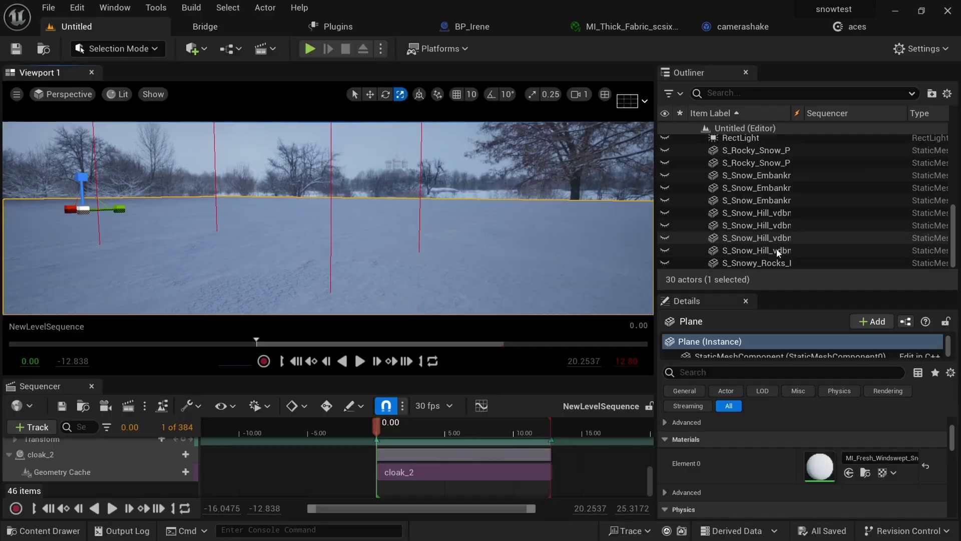
click(729, 250)
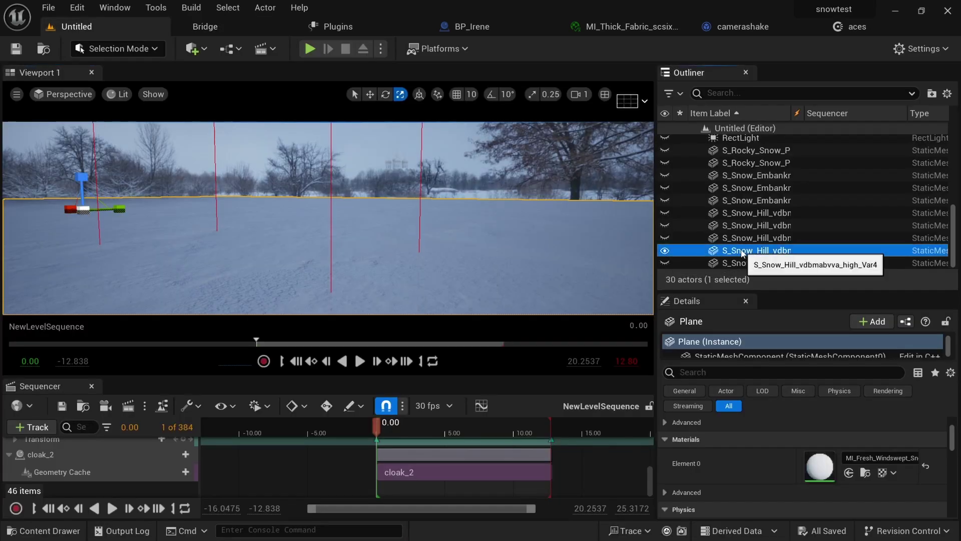
right_drag(482, 249, 417, 245)
key(w)
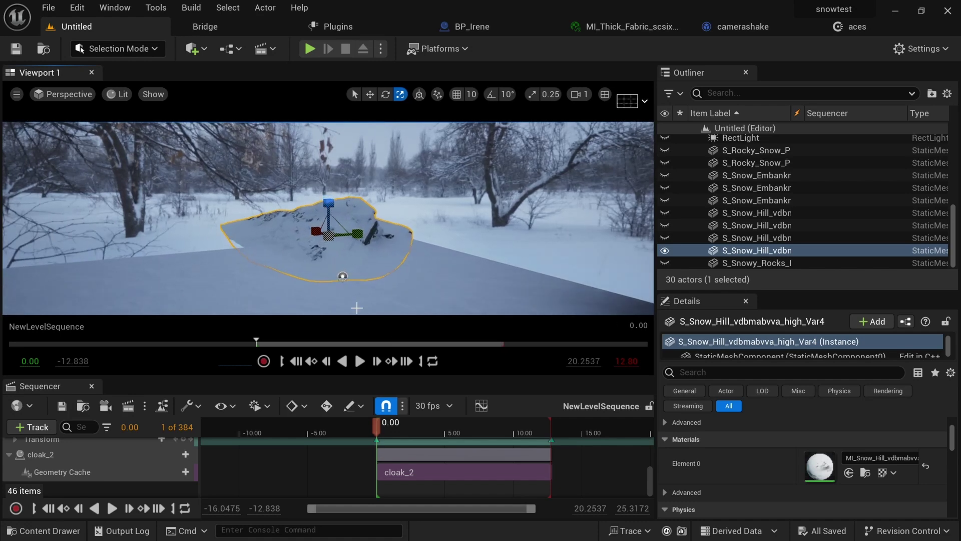
scroll(231, 268, up, 4)
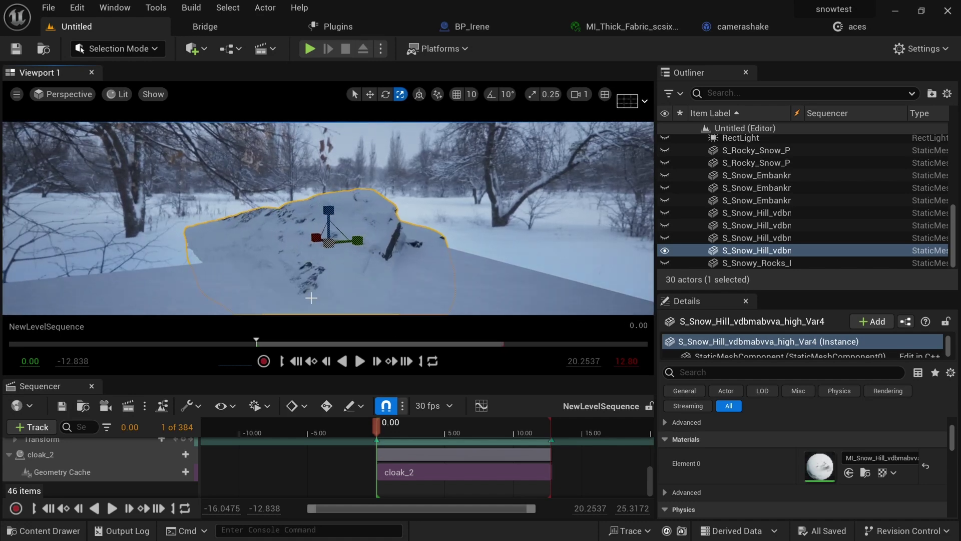
alt+drag(296, 292, 333, 300)
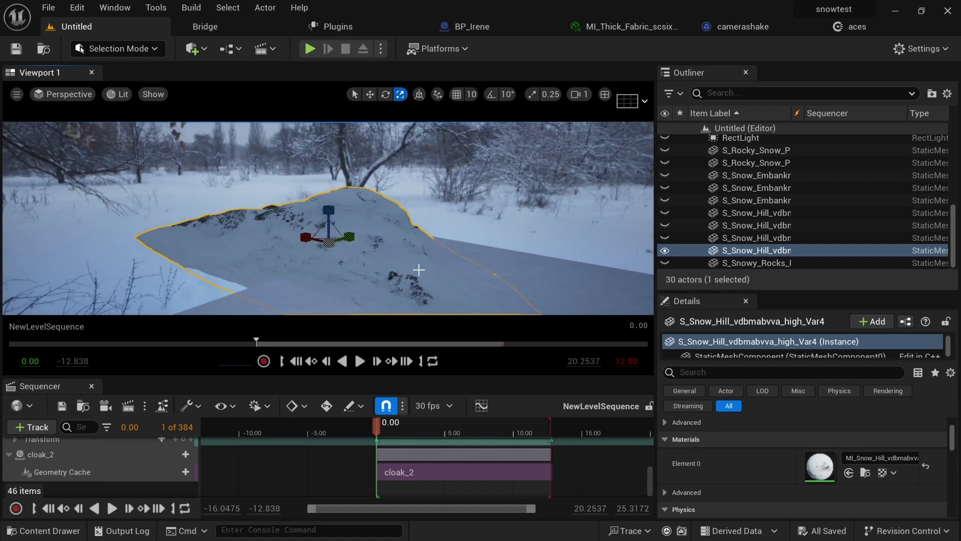
alt+right_drag(232, 268, 220, 267)
middle_drag(430, 278, 451, 302)
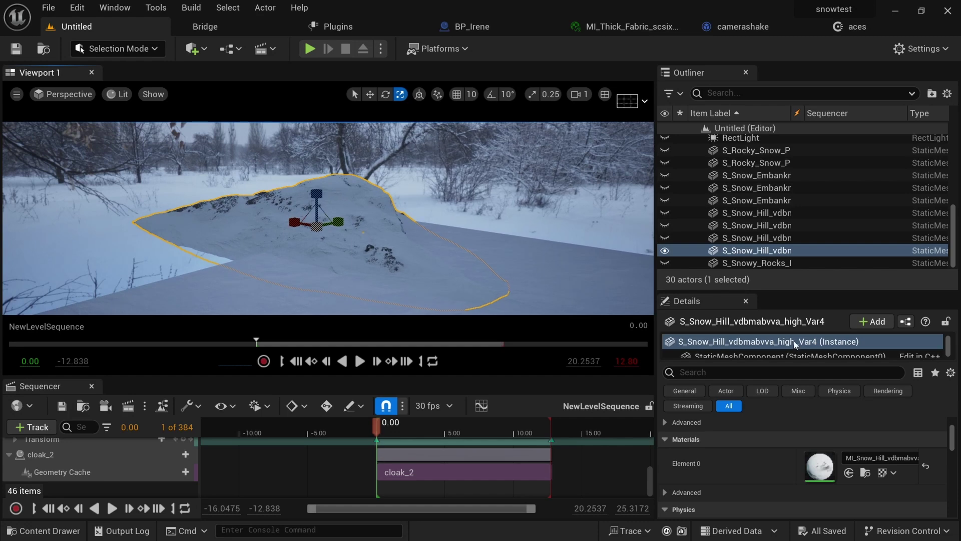
- Unhide the snow hill S_Snow_Hill_vdbmabvva_high_Var3 and view it beside the first hill
click(704, 240)
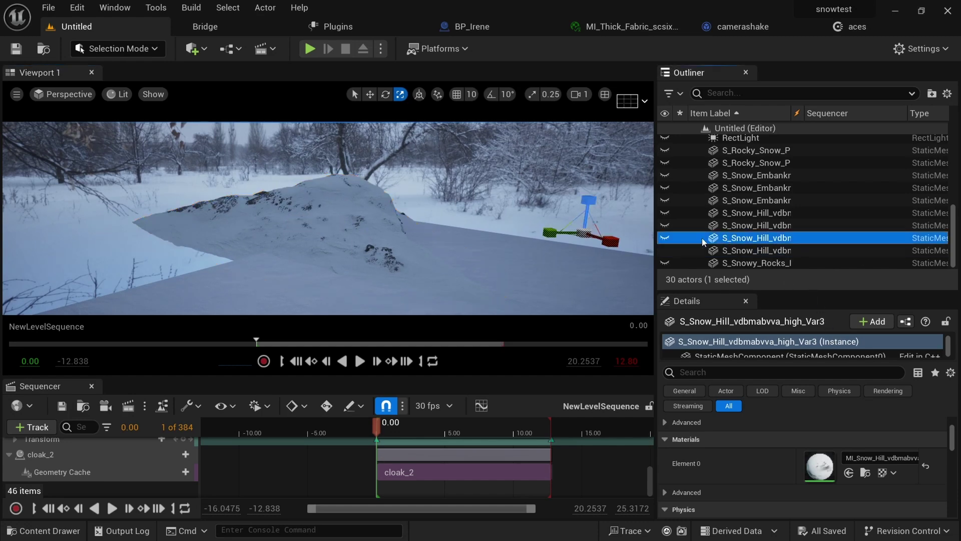
click(665, 238)
right_drag(455, 246, 477, 289)
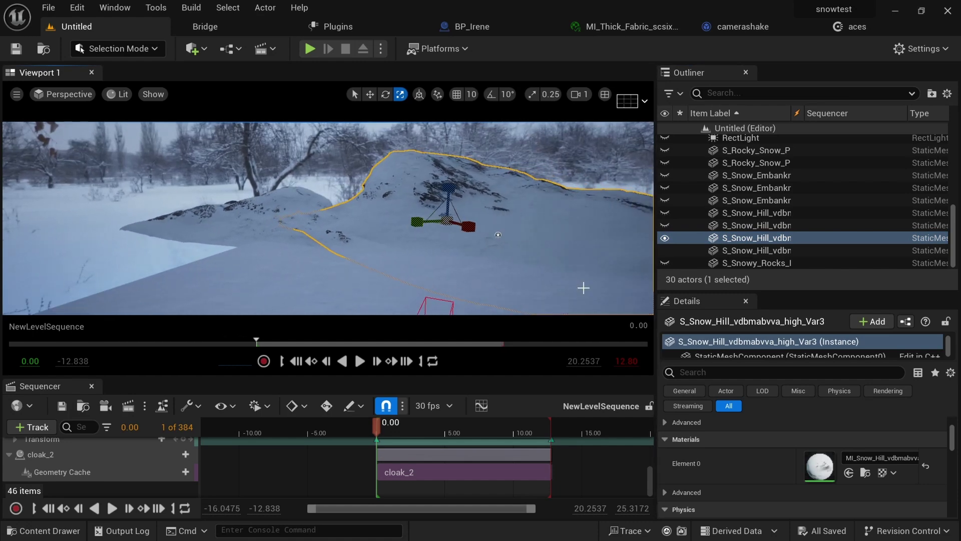
right_drag(584, 288, 541, 271)
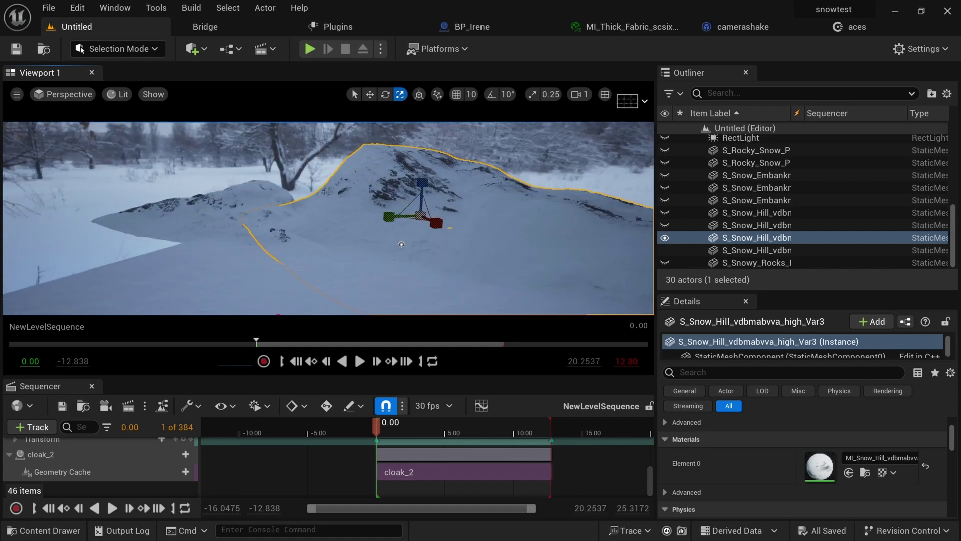
middle_drag(540, 270, 596, 276)
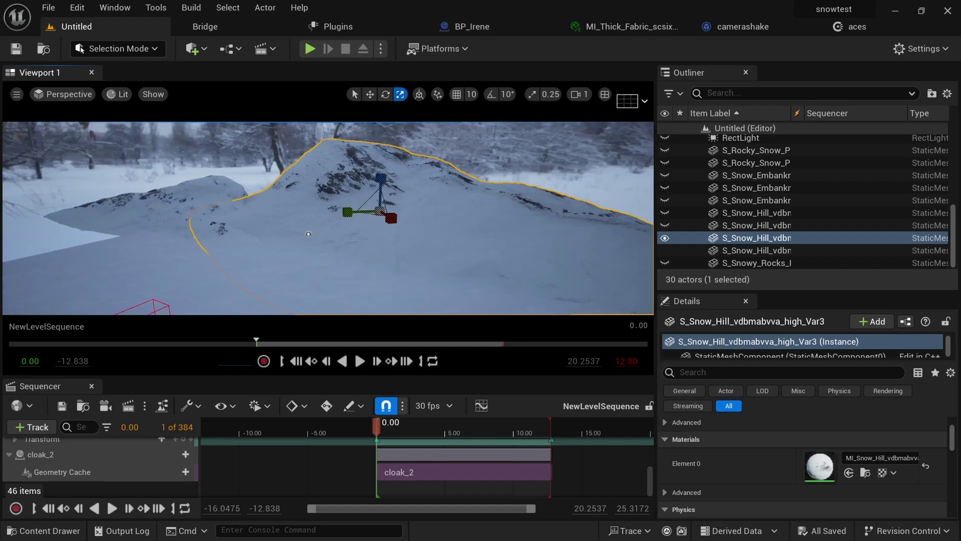
- Unhide the snow hill S_Snow_Hill_vdbmabvva_high_Var2 and view it in front of the other hills
click(755, 227)
click(666, 226)
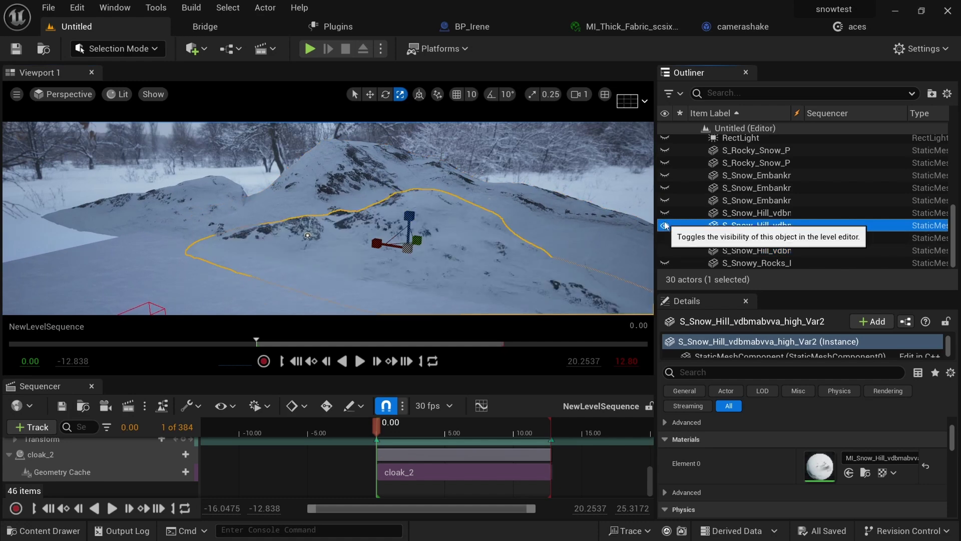
right_drag(352, 274, 324, 272)
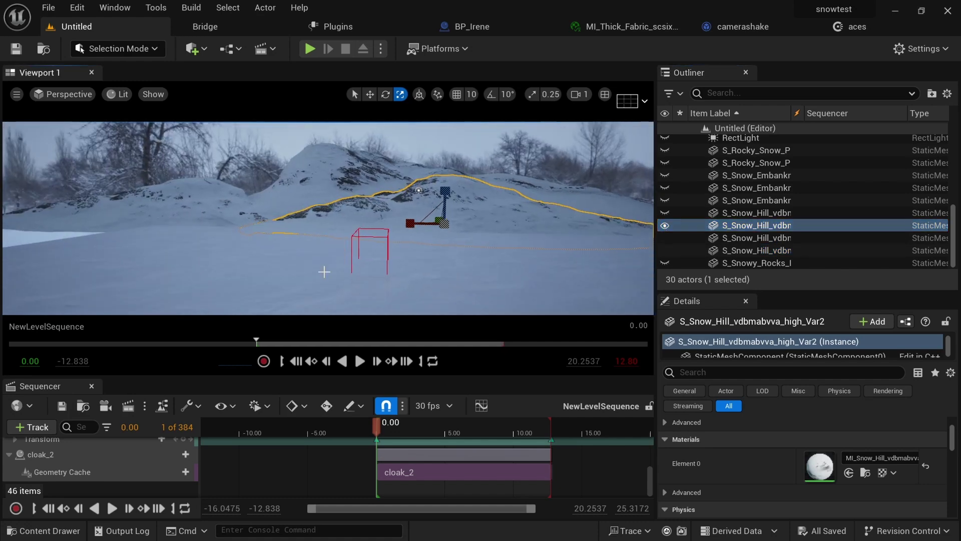
right_drag(447, 261, 414, 256)
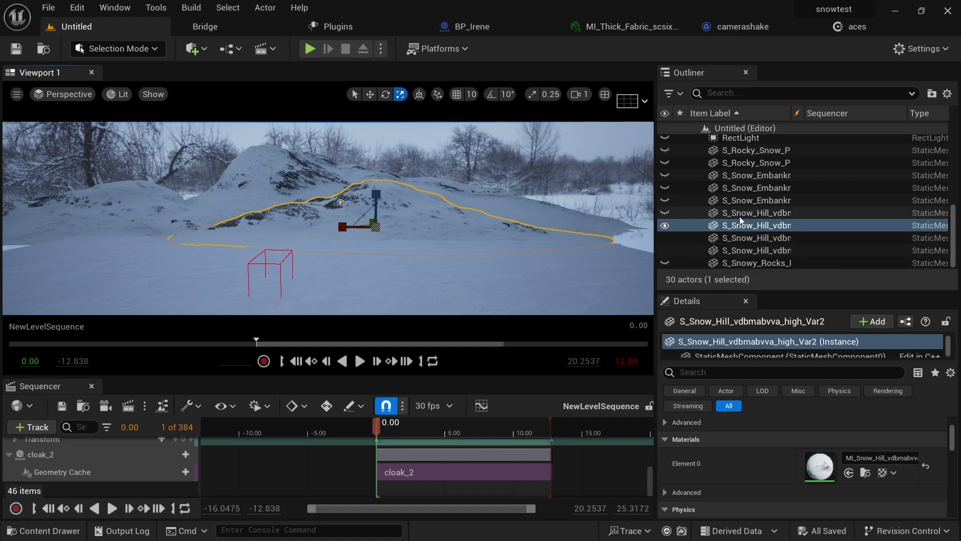
- Unhide the snow hill S_Snow_Hill_vdbmabvva_high_Var1 and examine how the individual hills overlap along the ridge
click(665, 212)
mouse_move(339, 226)
middle_down()
mouse_move(290, 251)
mouse_move(302, 219)
mouse_move(380, 226)
mouse_move(345, 218)
middle_up()
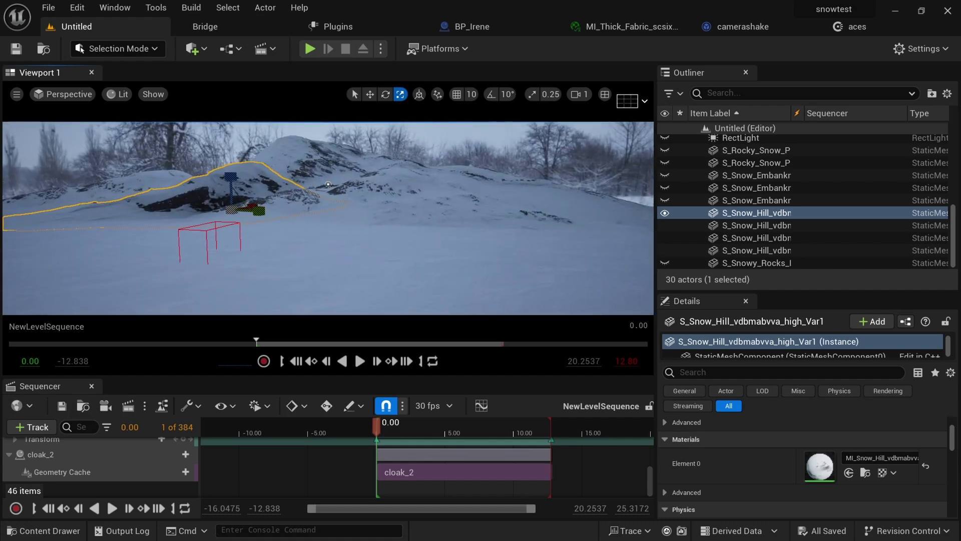
click(386, 211)
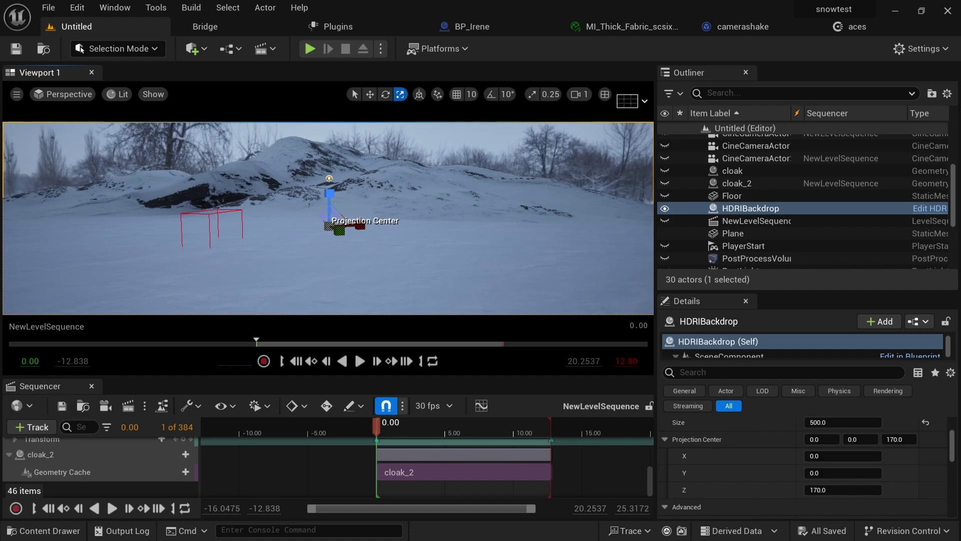
click(398, 222)
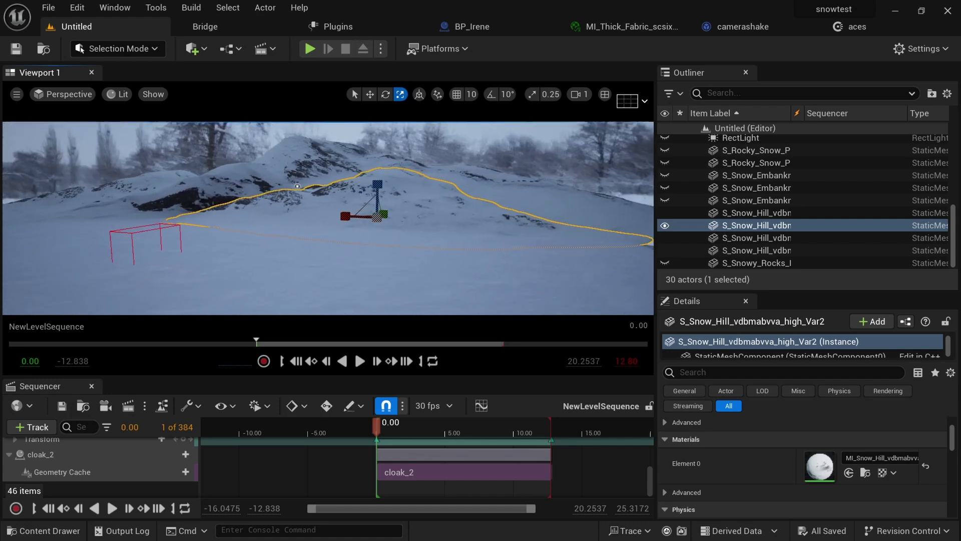
click(407, 257)
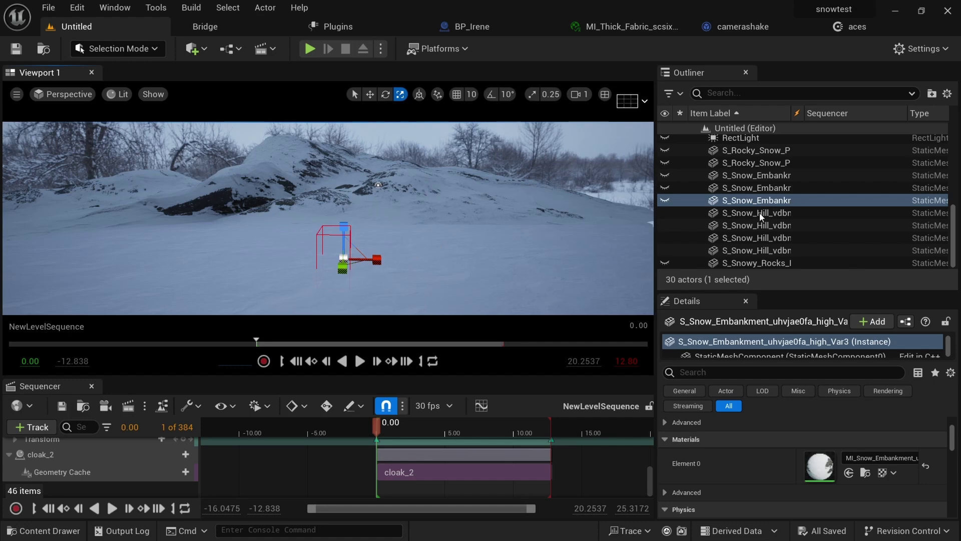
right_drag(409, 263, 403, 272)
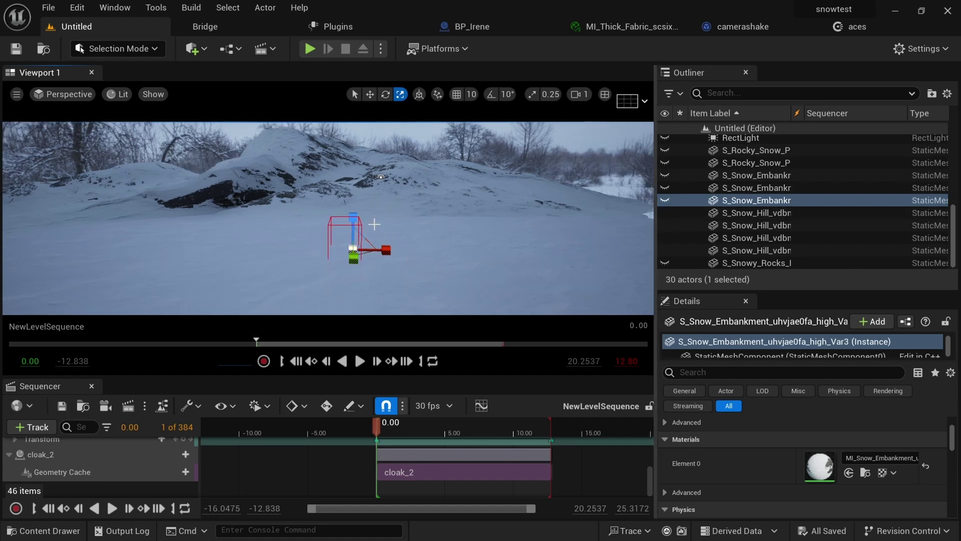
click(360, 201)
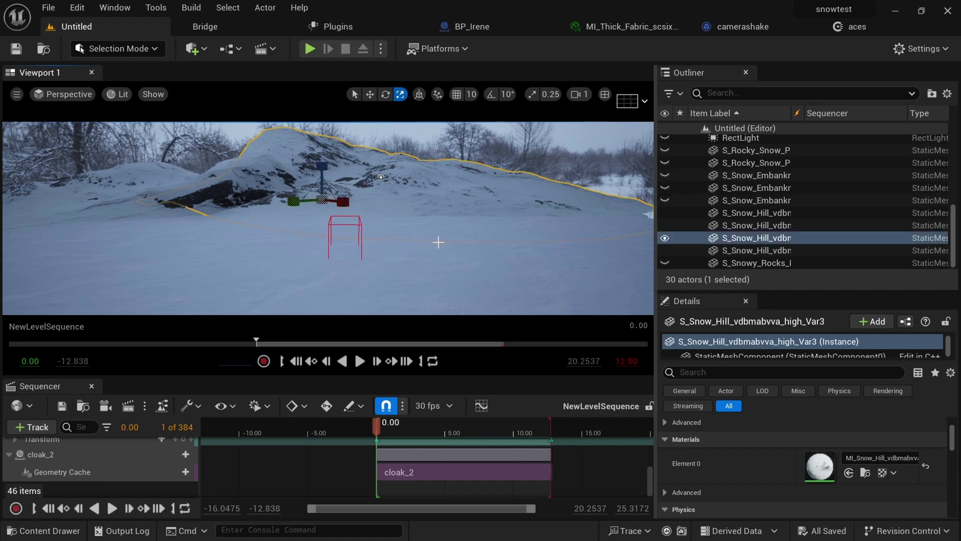
mouse_move(439, 242)
alt+mouse_down()
mouse_move(423, 241)
mouse_move(430, 241)
alt+mouse_up()
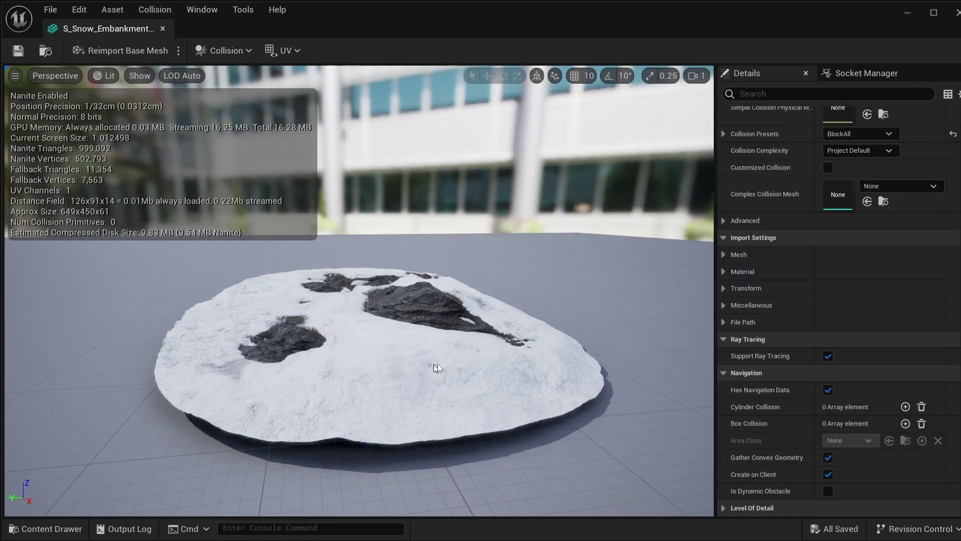
- Inspect the snow embankment's static mesh from several sides and close its editor
drag(437, 364, 437, 363)
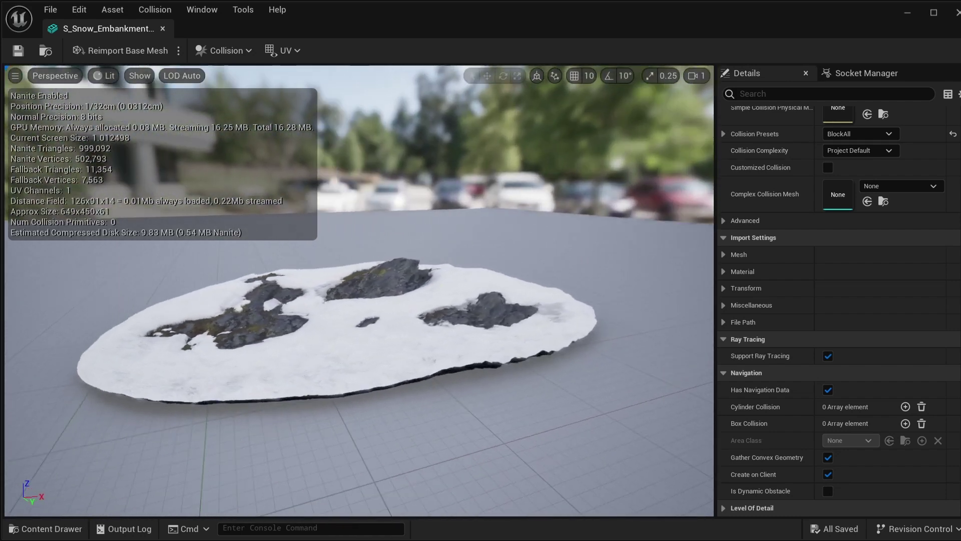
drag(320, 270, 320, 270)
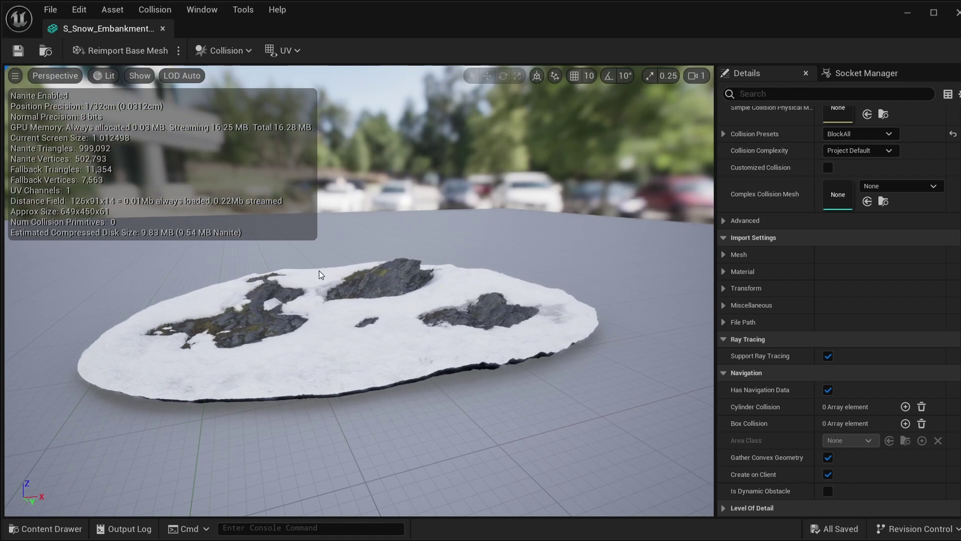
click(162, 29)
drag(360, 299, 361, 299)
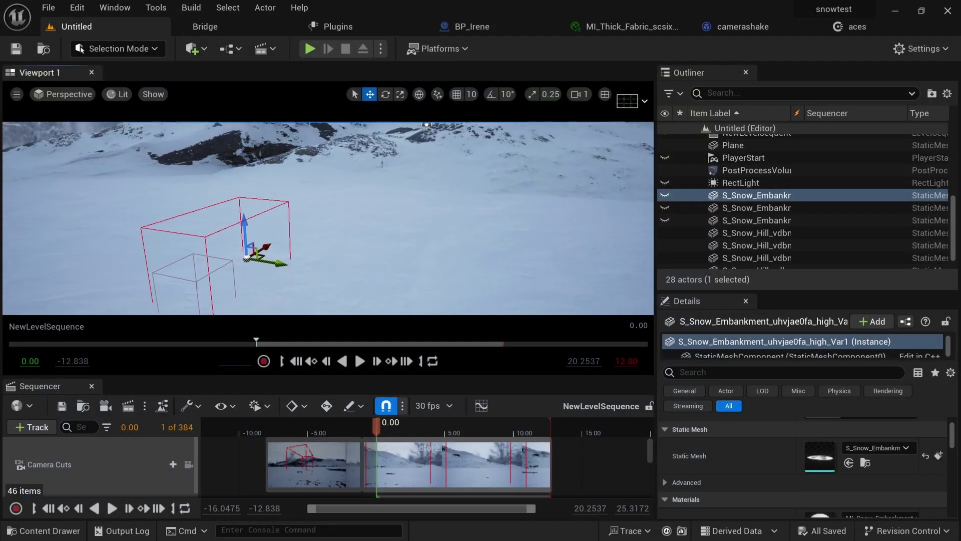
drag(356, 256, 355, 256)
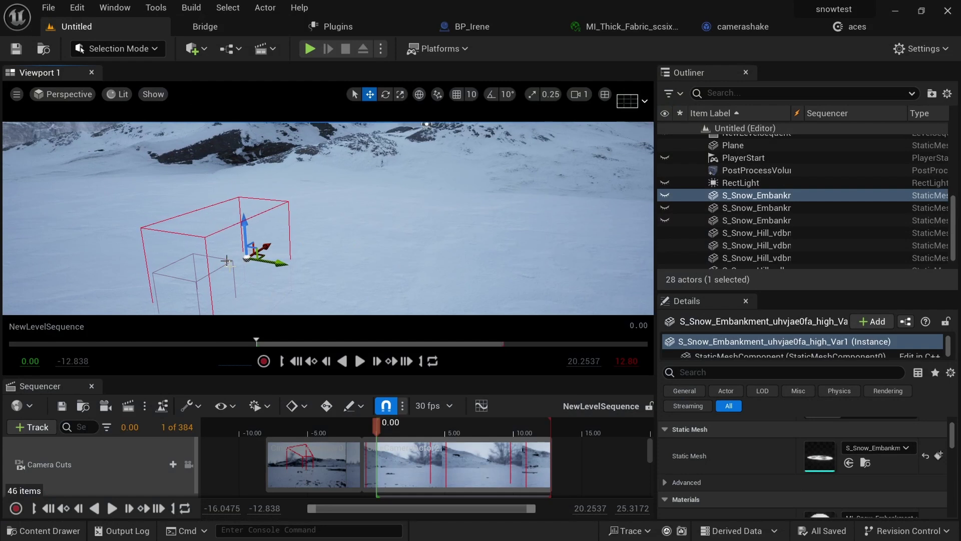
- Unhide the embankment S_Snow_Embankment_uhvjae0fa_high_Var3 and inspect up close how it sits on the snow plane
click(738, 221)
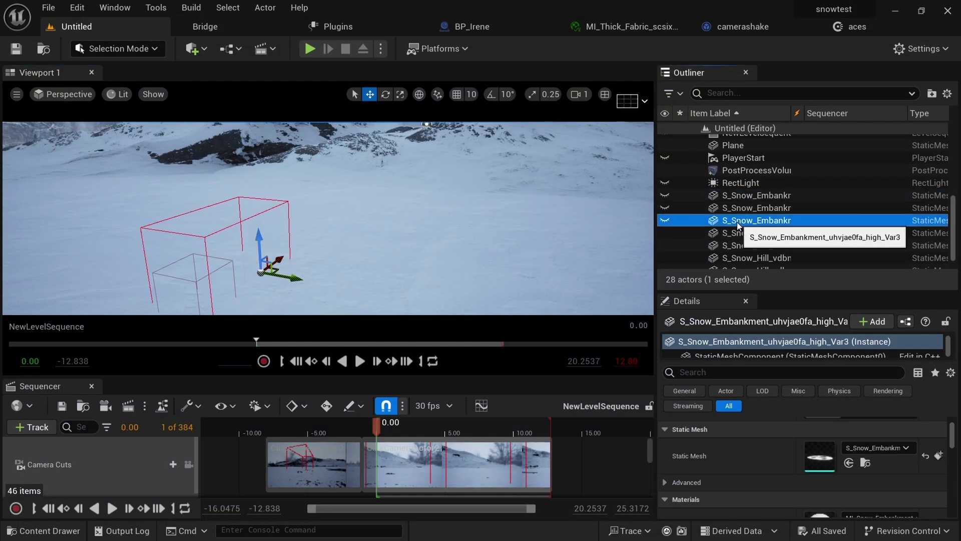
click(665, 220)
key(w)
right_drag(374, 256, 354, 277)
key(w)
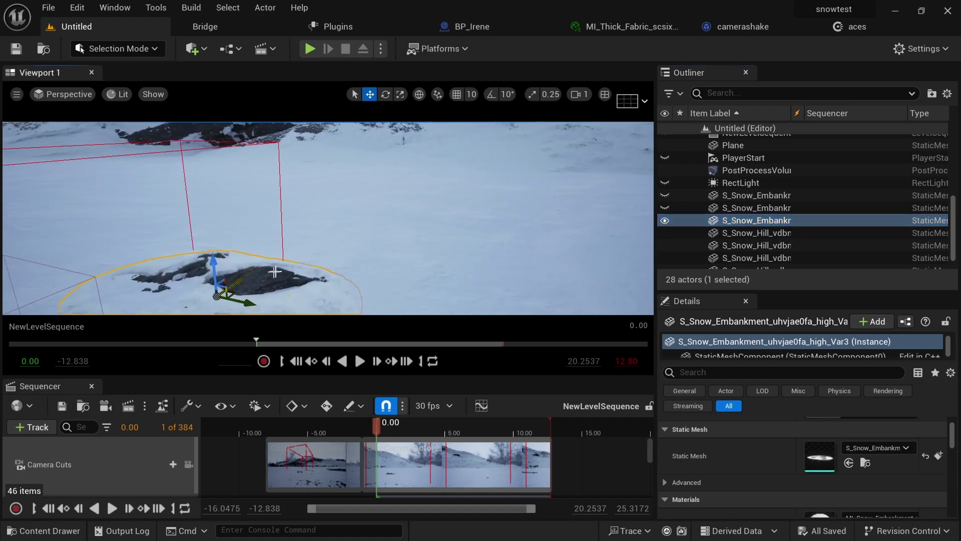
middle_drag(275, 271, 177, 285)
scroll(176, 284, up, 4)
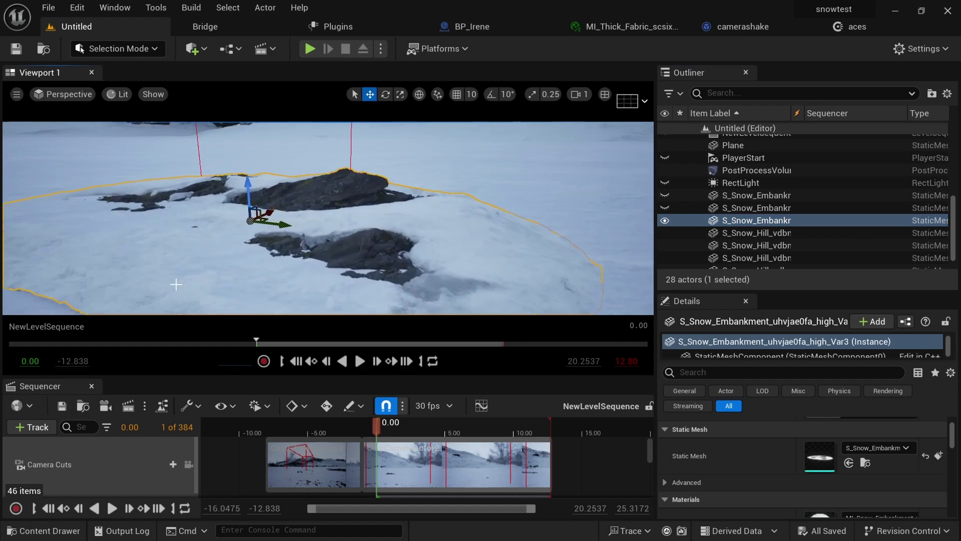
mouse_move(287, 251)
right_down()
mouse_move(226, 287)
mouse_move(274, 269)
mouse_move(286, 252)
mouse_move(317, 269)
mouse_move(268, 258)
right_up()
scroll(286, 252, down, 4)
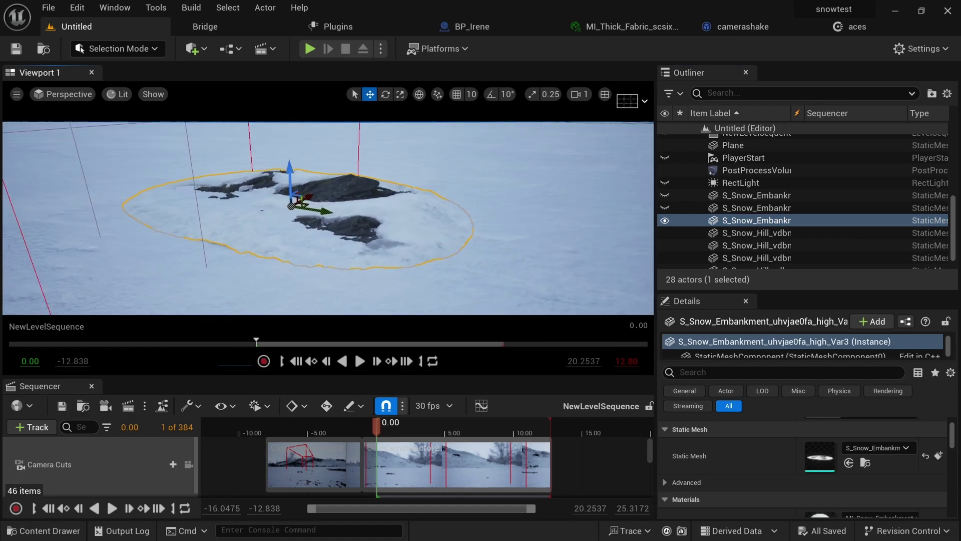
- Unhide the embankment S_Snow_Embankment_uhvjae0fa_high_Var2 and view it next to the Var3 embankment
click(756, 207)
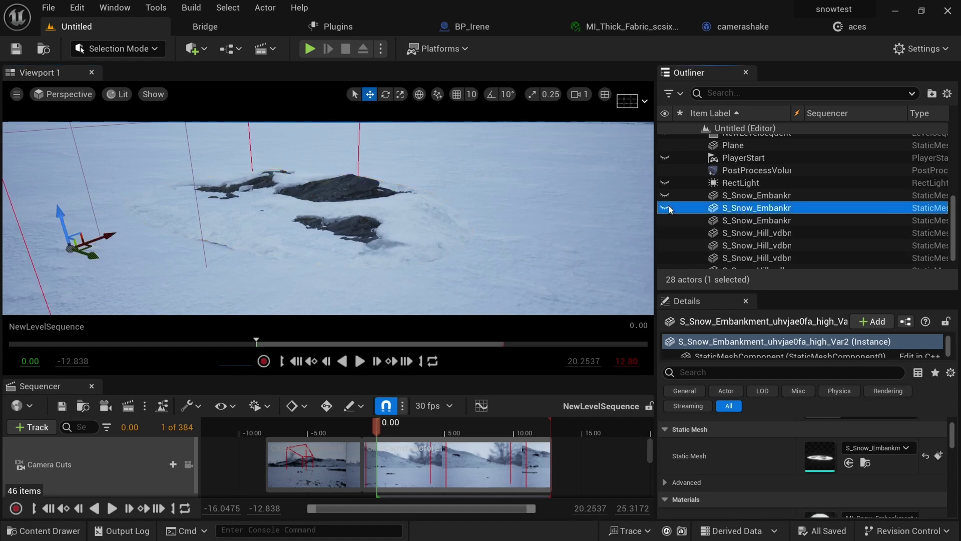
key(f)
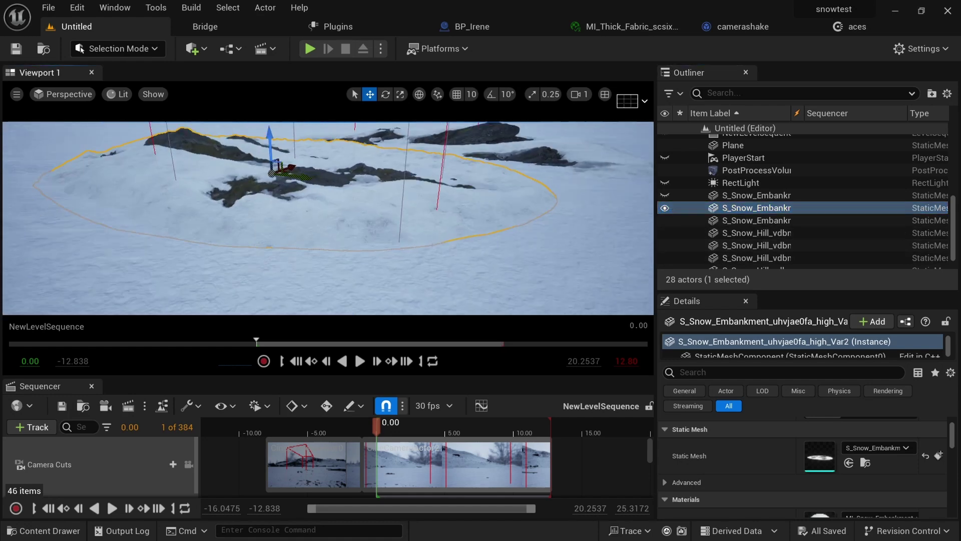
mouse_move(296, 251)
right_down()
mouse_move(292, 276)
mouse_move(306, 256)
right_up()
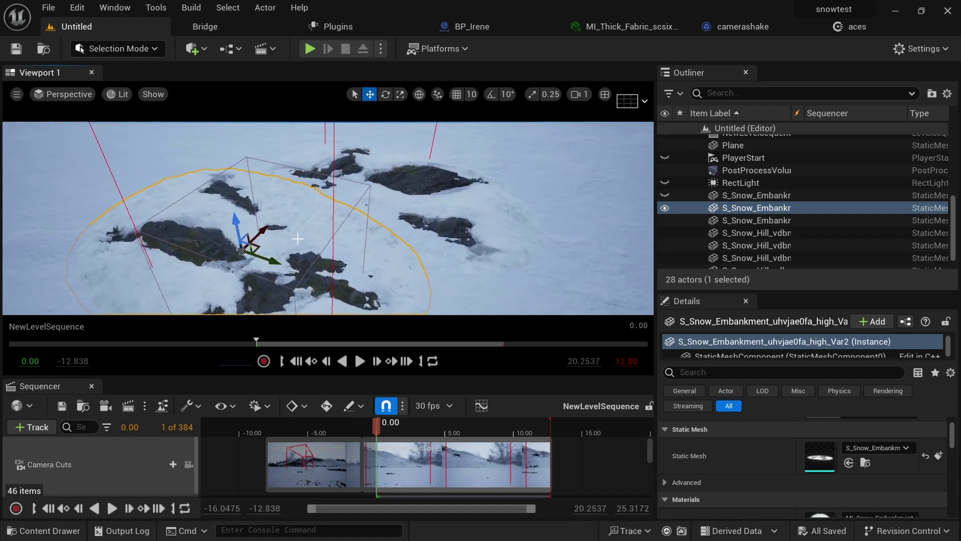
middle_drag(314, 240, 322, 240)
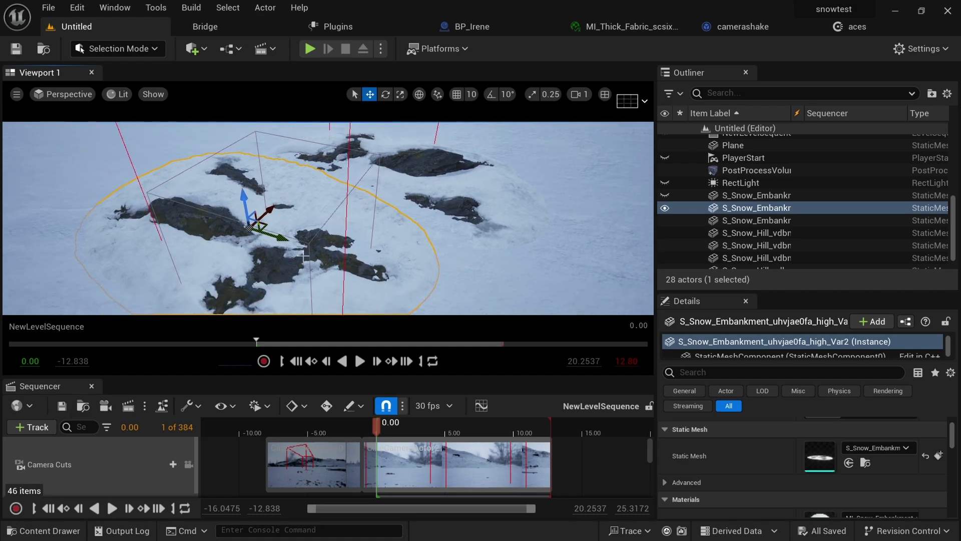
alt+drag(370, 256, 362, 239)
- Unhide the embankment S_Snow_Embankment_uhvjae0fa_high_Var1 and view the three overlapping embankments from above
click(731, 196)
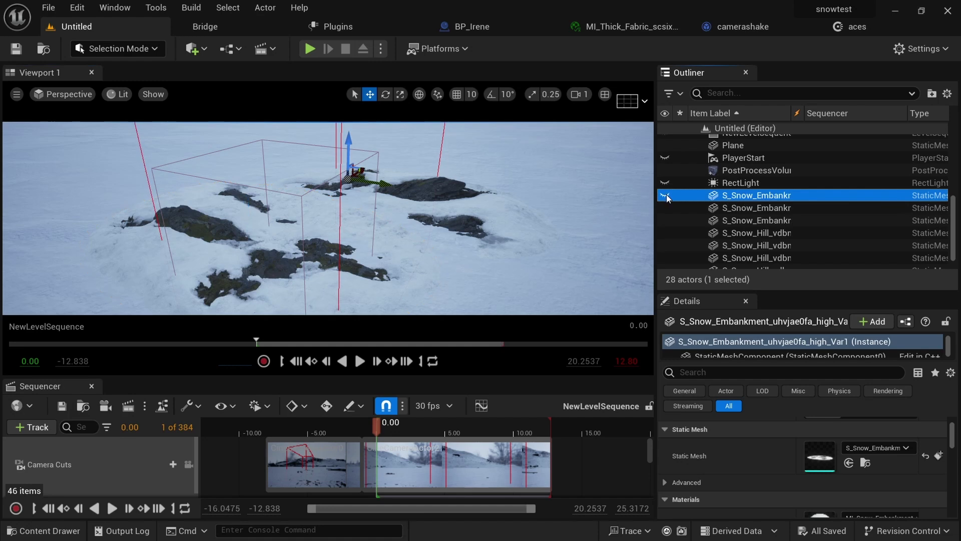
alt+drag(447, 221, 255, 250)
right_drag(255, 251, 208, 270)
alt+drag(207, 271, 260, 282)
alt+right_drag(411, 279, 330, 278)
middle_drag(395, 234, 404, 217)
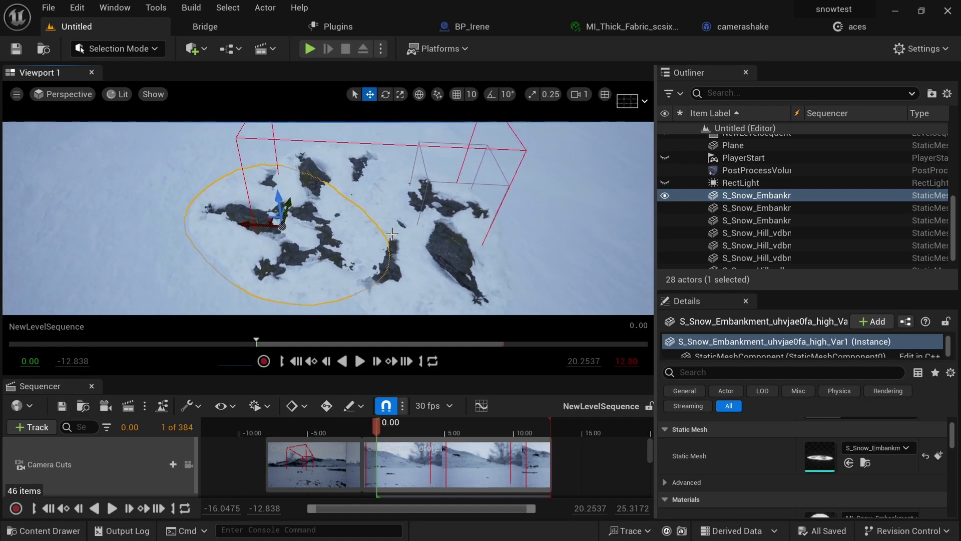
- Select all three snow embankments together, duplicate them and offset the copies from the originals
ctrl+click(347, 180)
ctrl+click(423, 229)
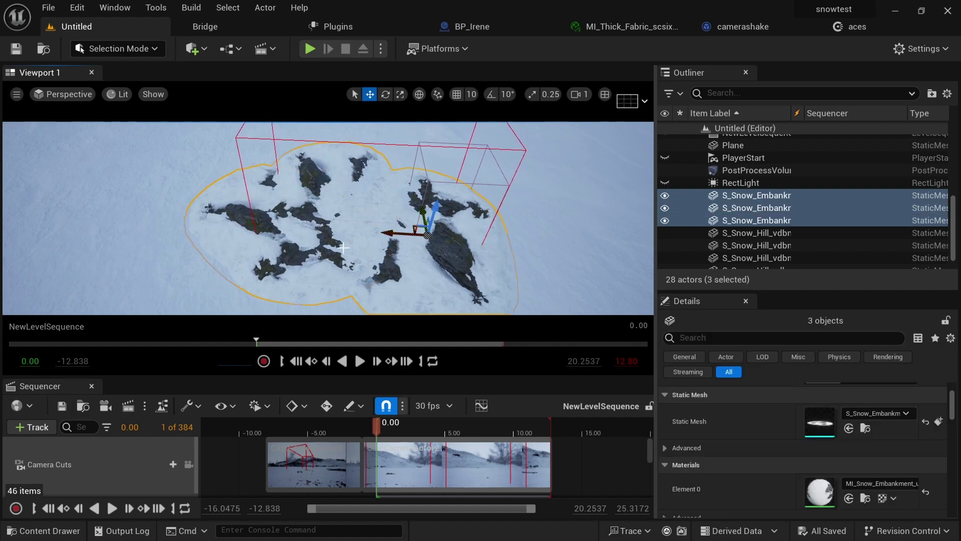
alt+drag(343, 248, 357, 227)
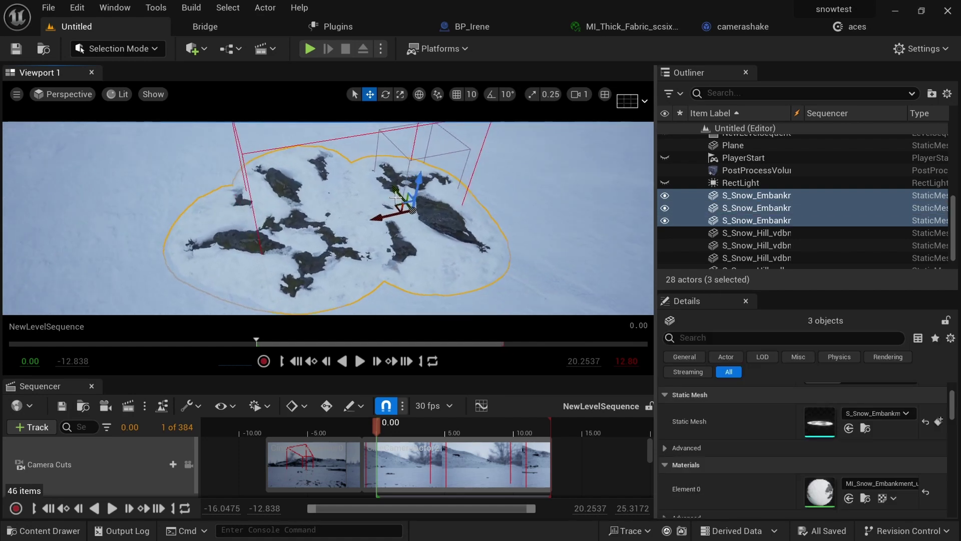
shift+drag(396, 192, 393, 188)
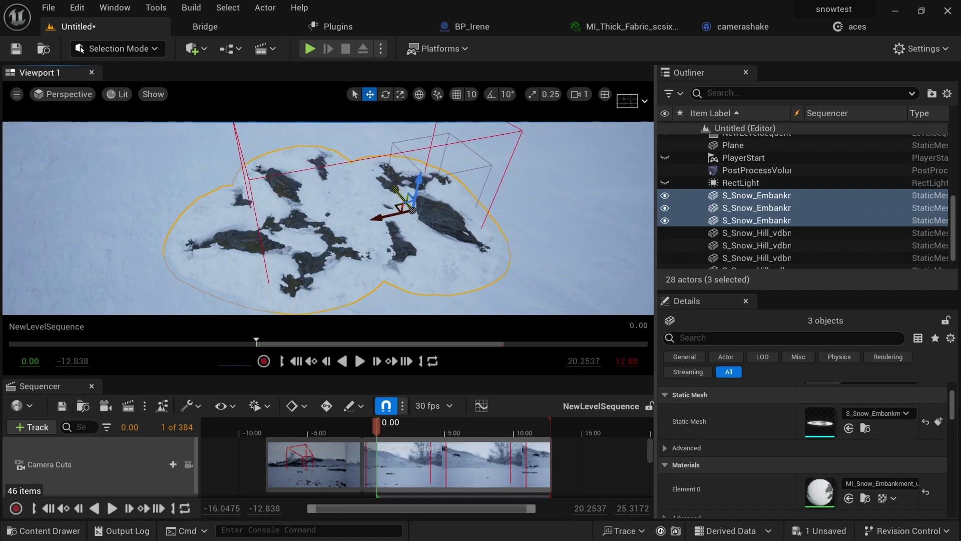
key(ctrl+z)
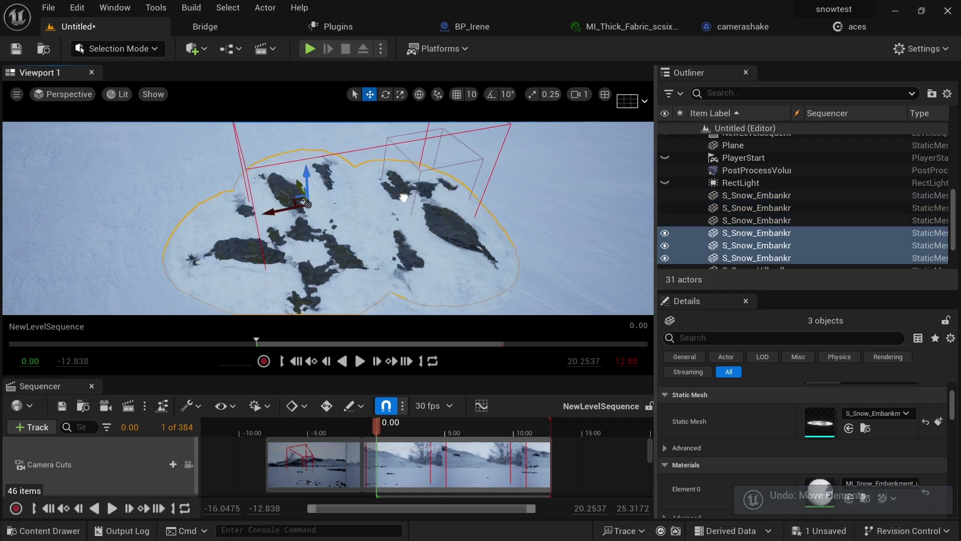
alt+drag(404, 202, 353, 139)
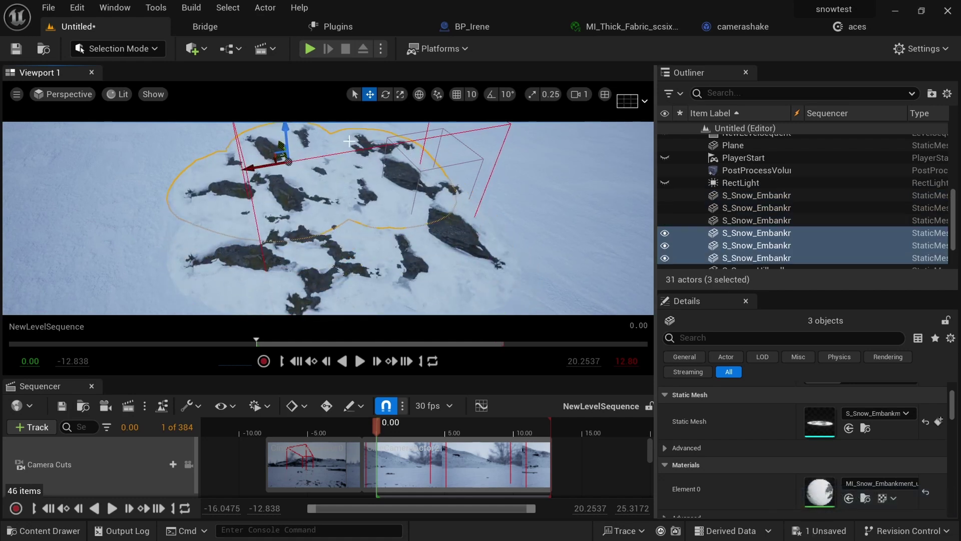
- Rotate and reposition the duplicated embankments so they extend the original rocky patch in a different orientation
drag(262, 191, 274, 210)
drag(364, 173, 343, 142)
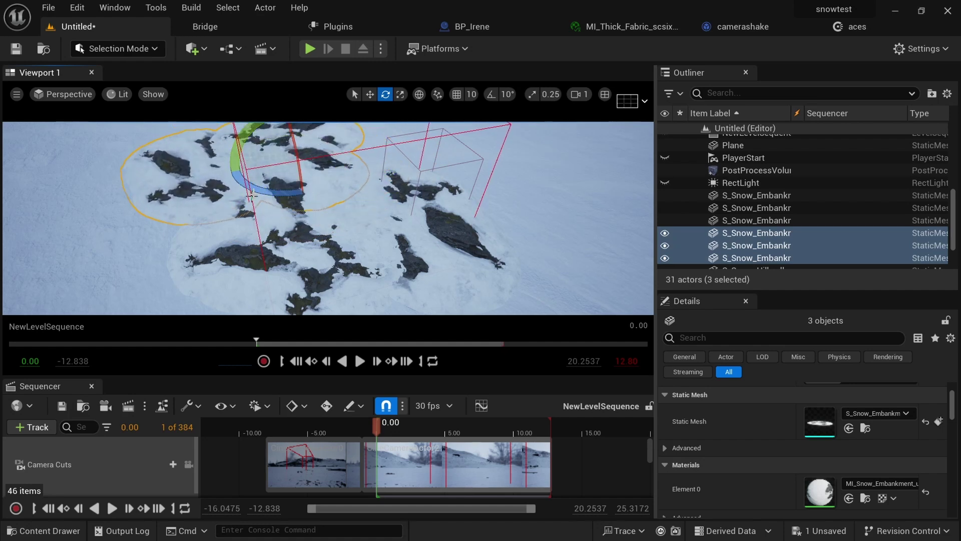
right_drag(331, 251, 300, 213)
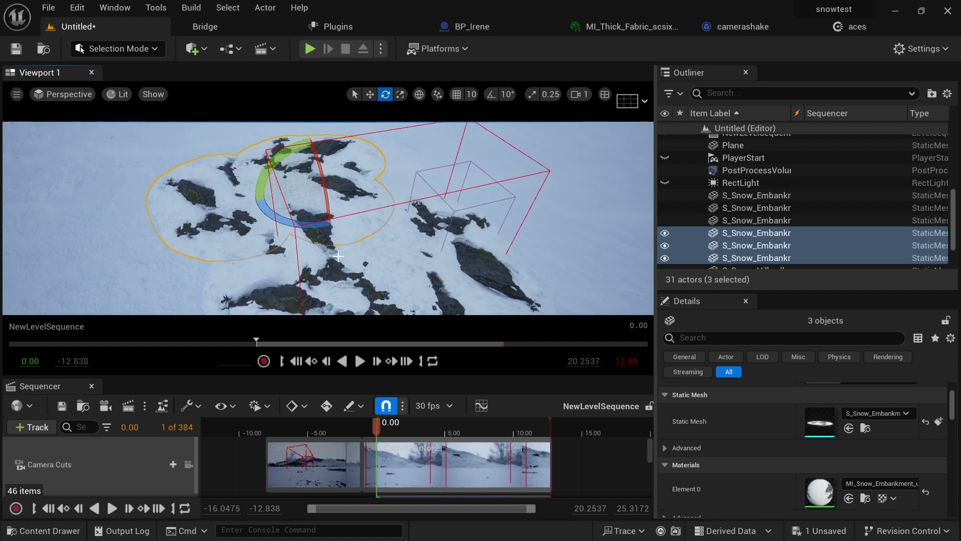
alt+drag(333, 251, 335, 270)
right_drag(300, 293, 290, 296)
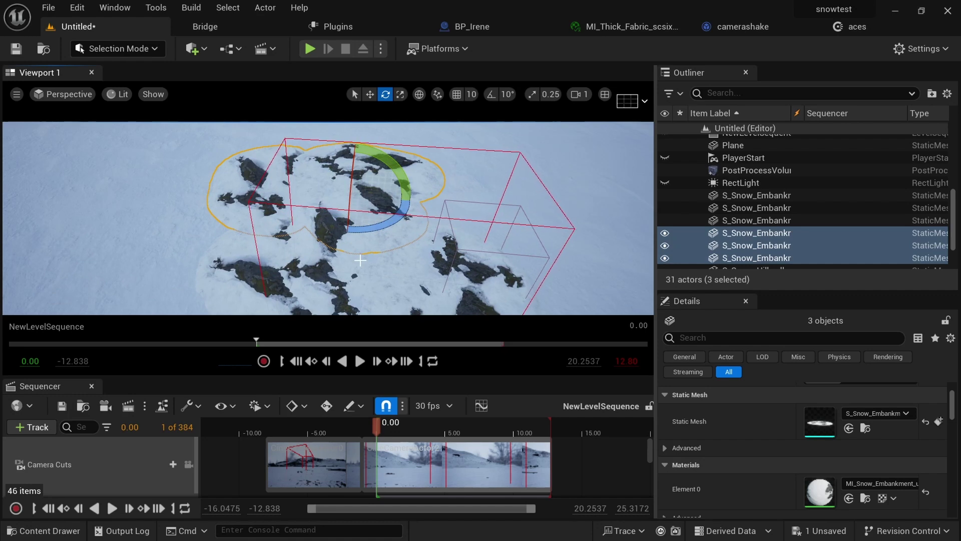
- Undo the duplication of the embankments and return to a low view of the original three
key(ctrl+z)
key(ctrl+z)
middle_drag(350, 252, 490, 292)
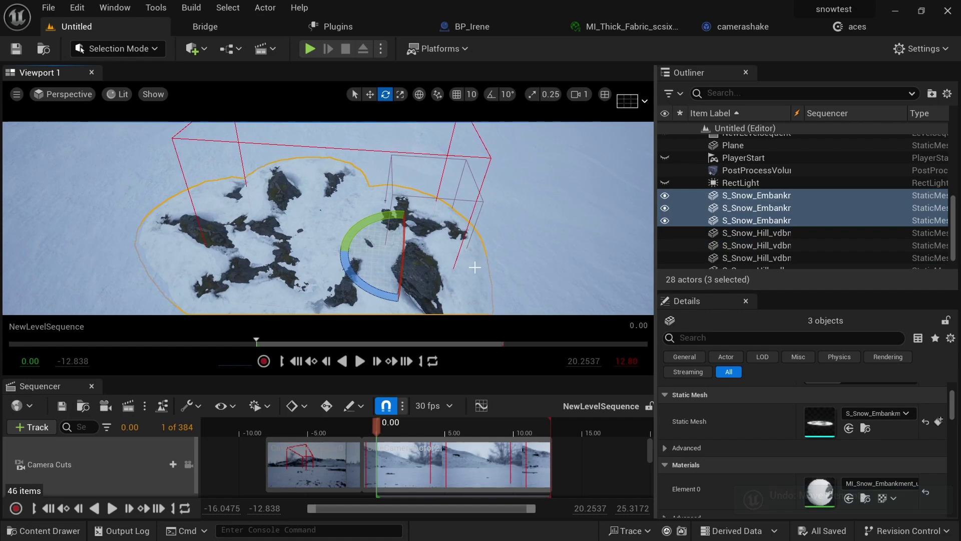
alt+drag(475, 267, 861, 268)
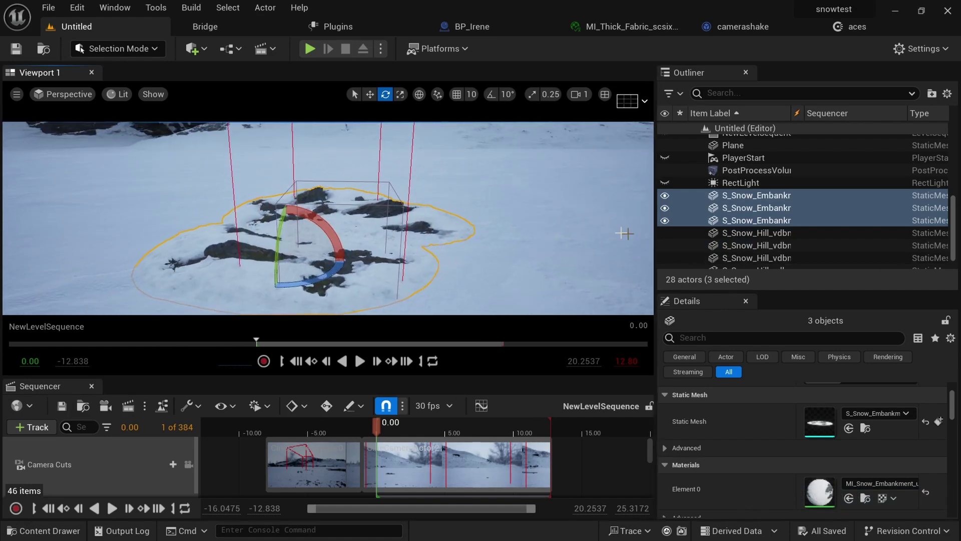
scroll(753, 221, down, 1)
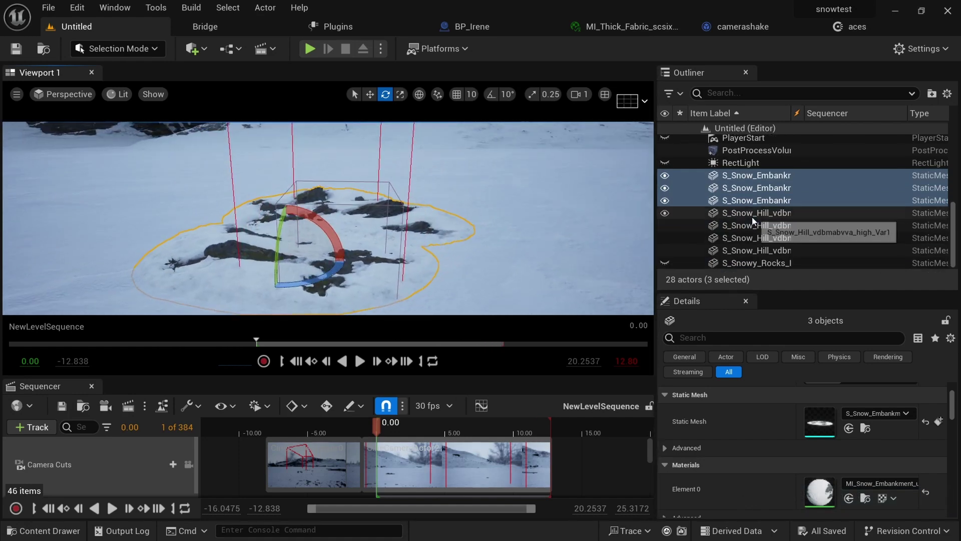
- Open the static mesh asset of the hidden S_Snowy_Rocks_Pile actor, examine its shape from several sides and close it
click(741, 262)
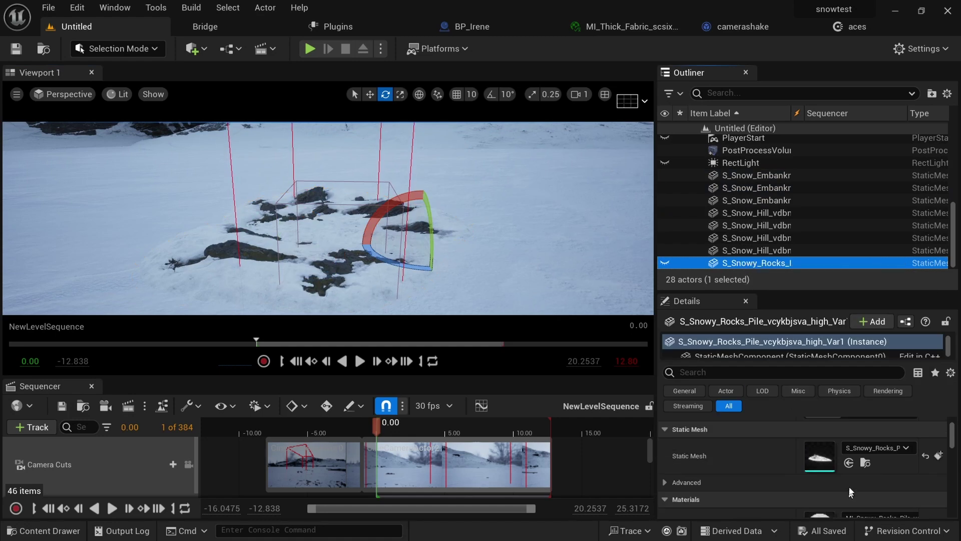
click(866, 462)
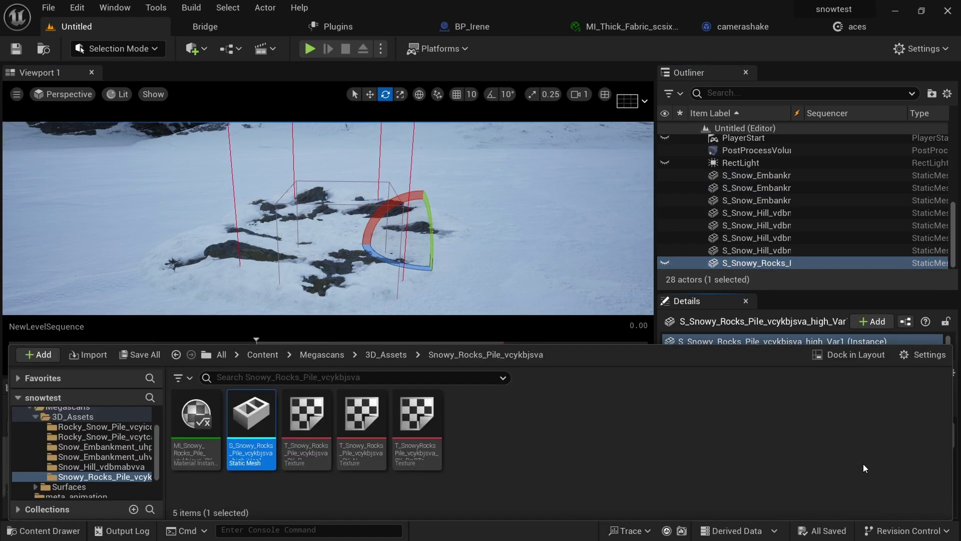
double_click(238, 420)
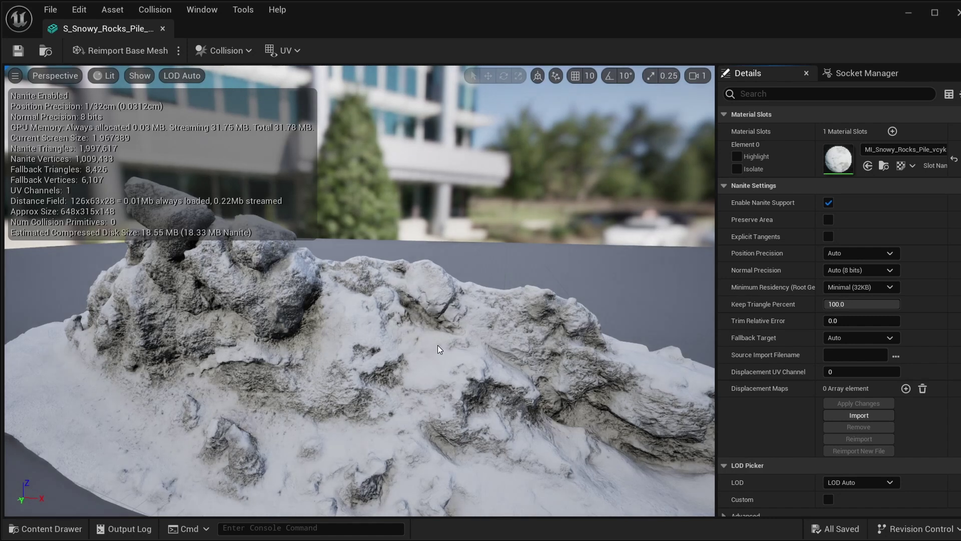
scroll(416, 335, down, 3)
drag(478, 349, 240, 366)
drag(381, 361, 503, 356)
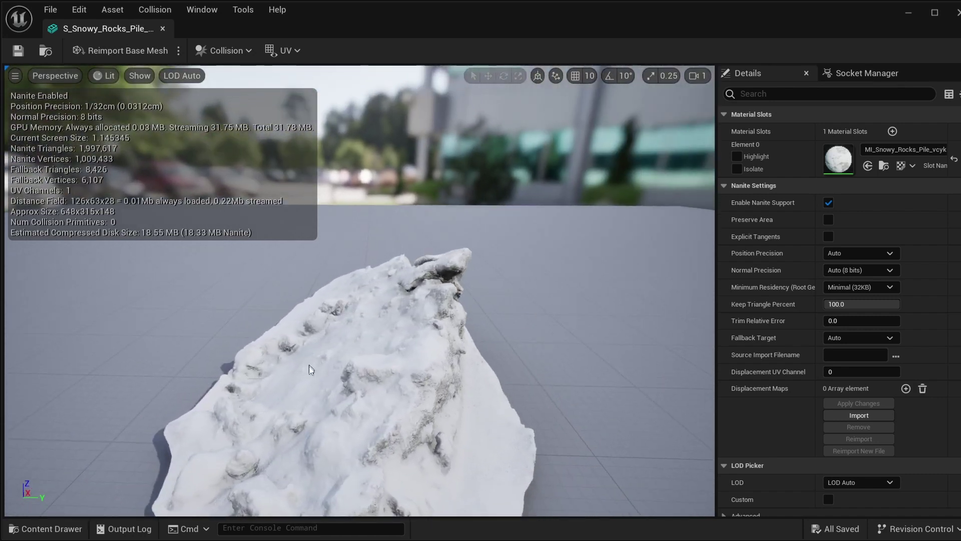
drag(364, 398, 390, 388)
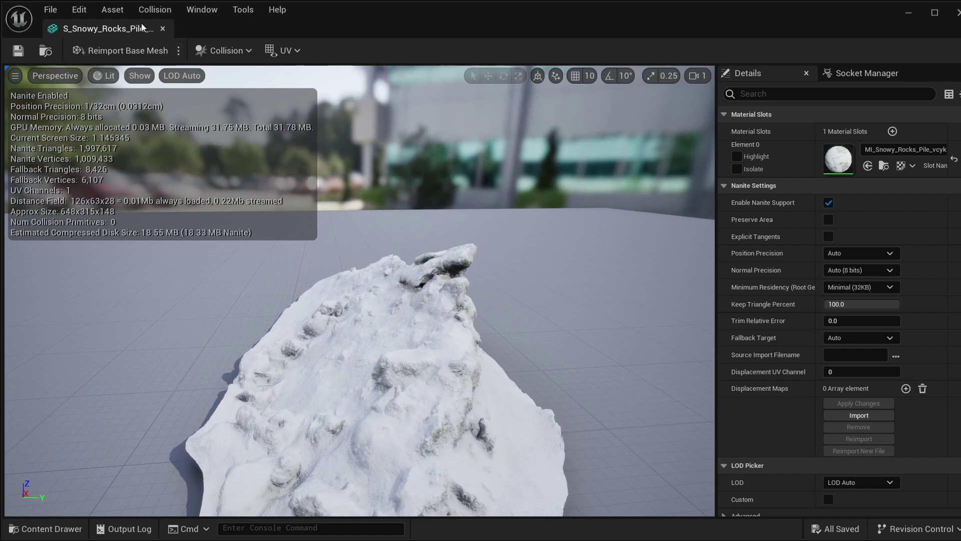
click(162, 28)
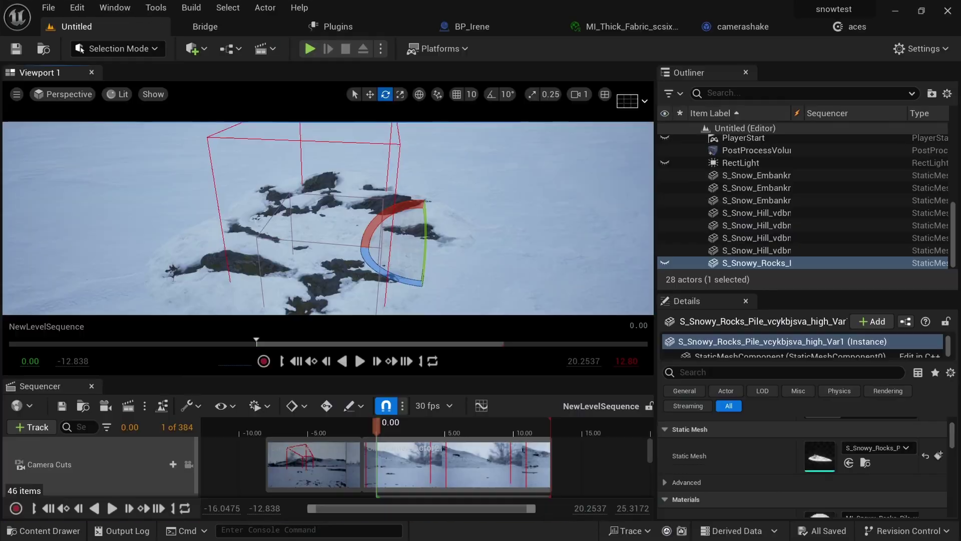
- Unhide the S_Snowy_Rocks_Pile actor beside the embankments and view its placement against the HDRI hill backdrop
click(665, 263)
drag(502, 256, 501, 248)
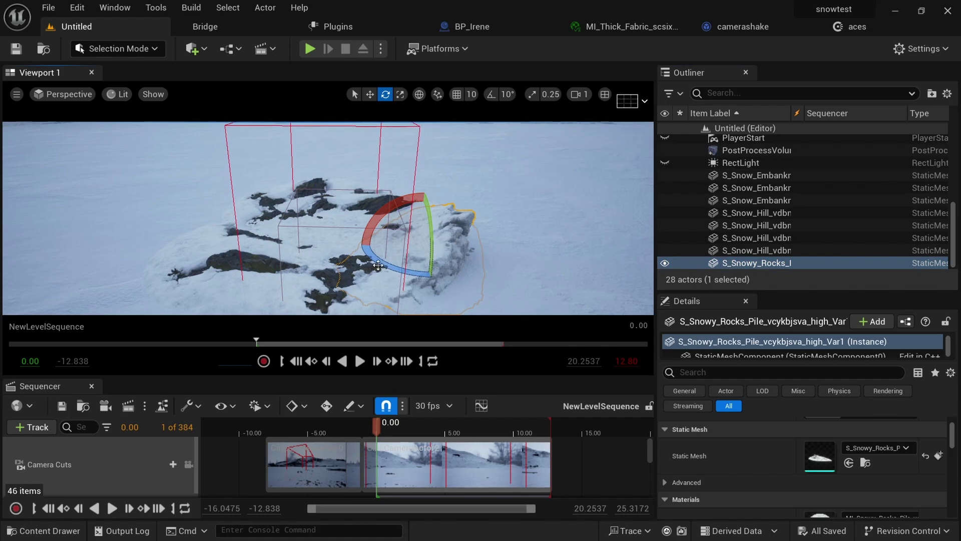
right_drag(378, 265, 456, 305)
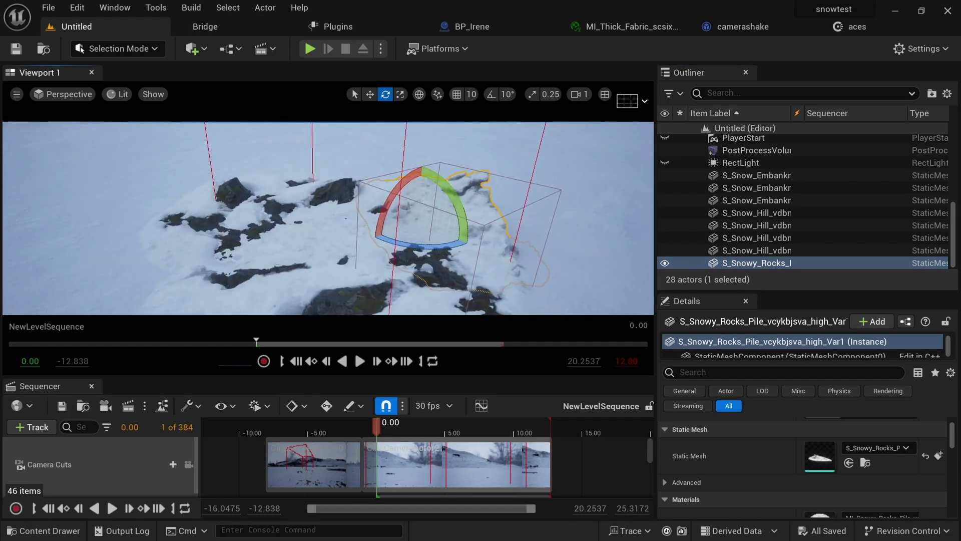
click(666, 263)
click(665, 263)
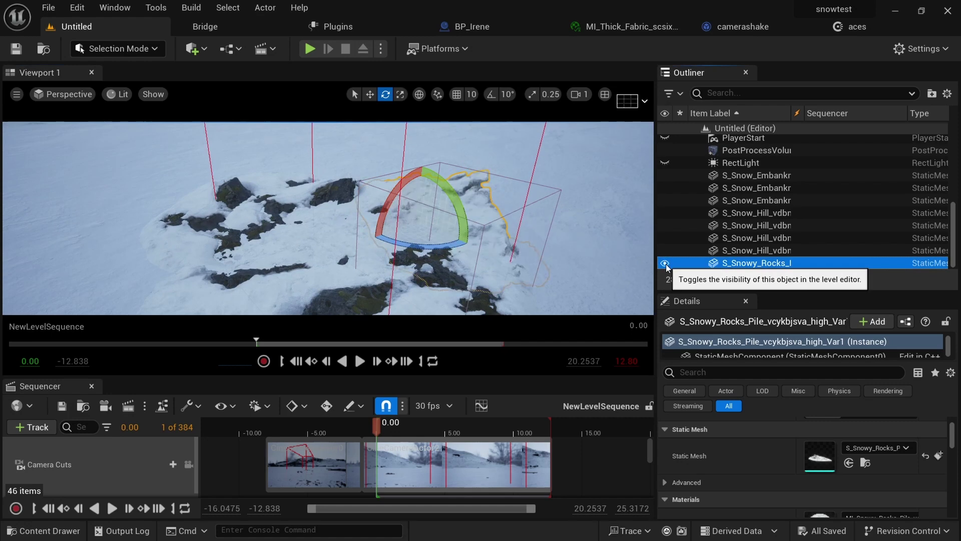
alt+drag(524, 261, 475, 251)
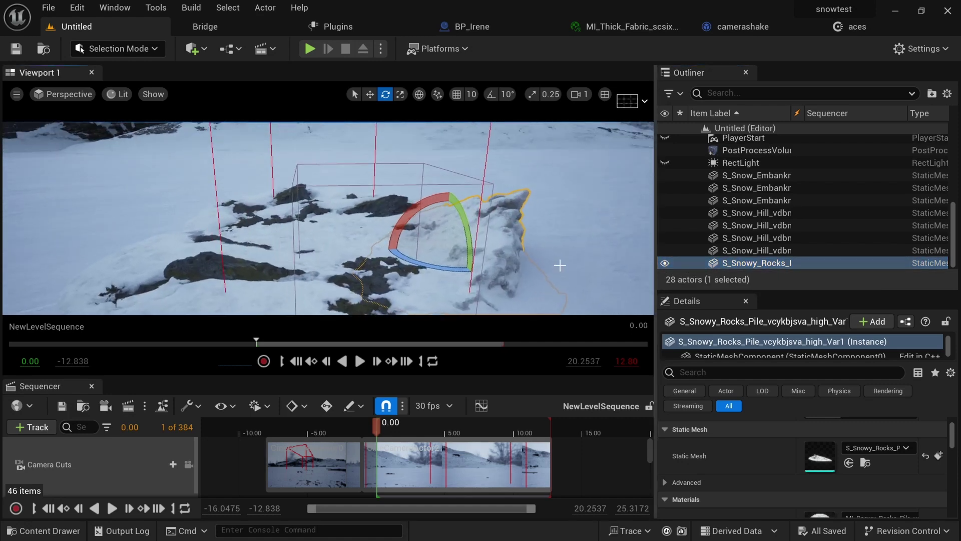
alt+right_drag(557, 264, 471, 255)
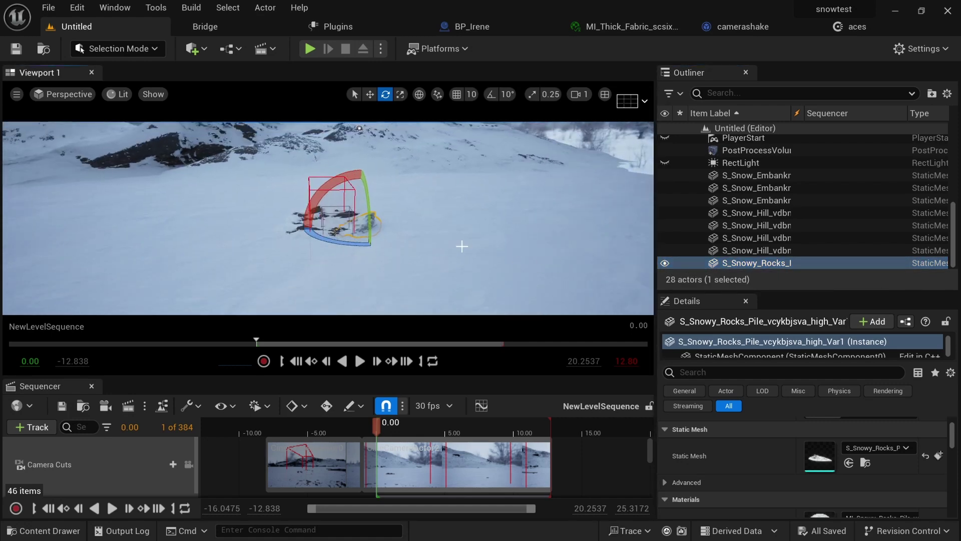
mouse_move(462, 247)
alt+mouse_down()
mouse_move(531, 243)
mouse_move(380, 243)
mouse_move(478, 242)
mouse_move(461, 246)
alt+mouse_up()
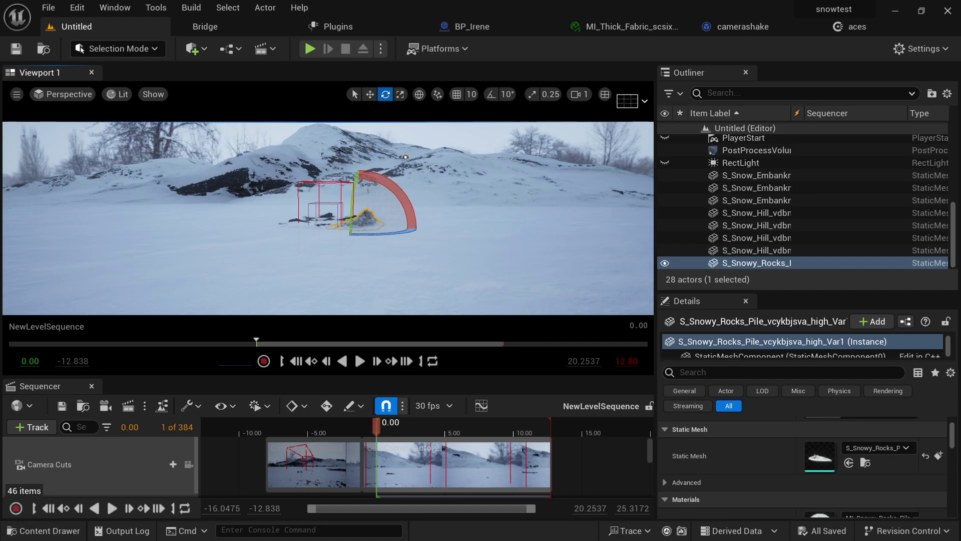
right_drag(534, 179, 534, 205)
drag(458, 208, 447, 234)
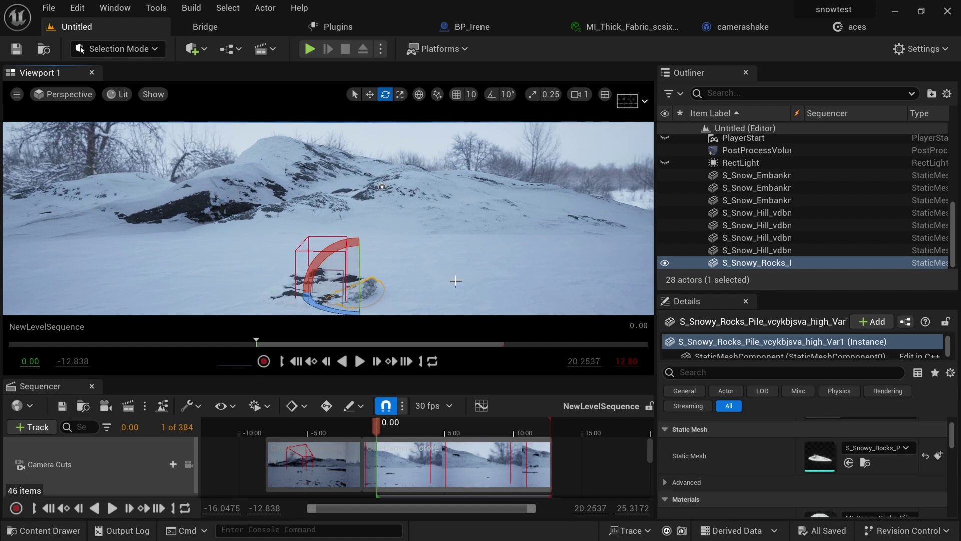
- Unhide the BP_Irene character, frame the view on her and examine her seated pose on the snowy rock pile
scroll(751, 210, up, 5)
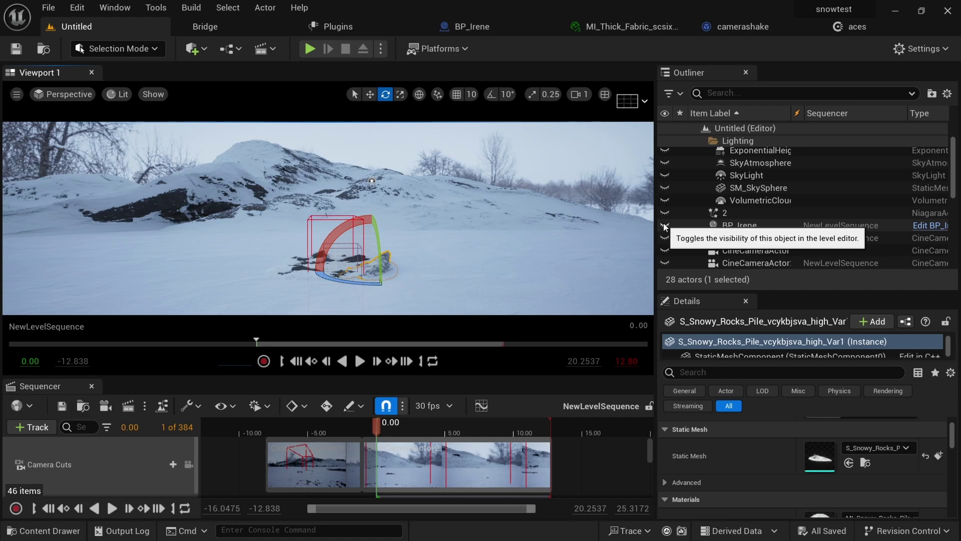
click(665, 225)
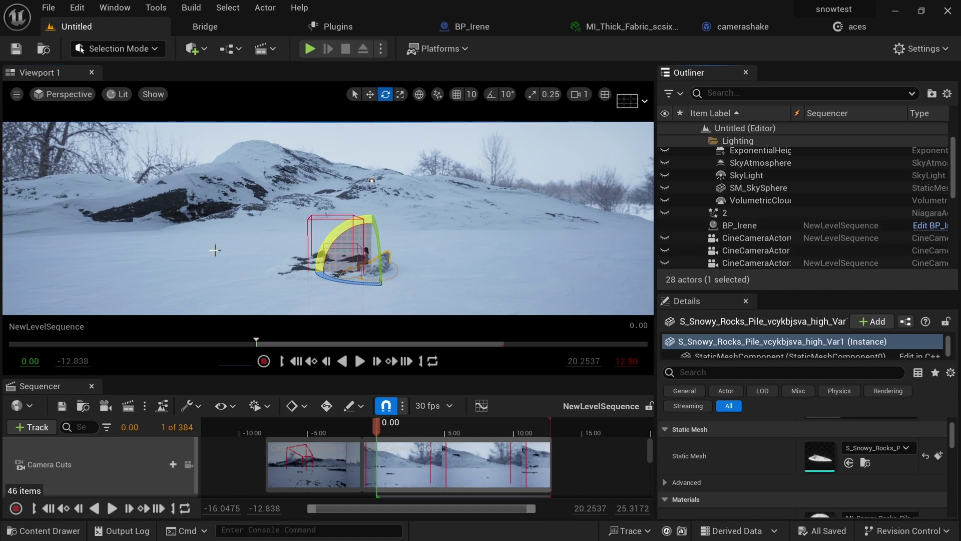
click(364, 260)
click(367, 259)
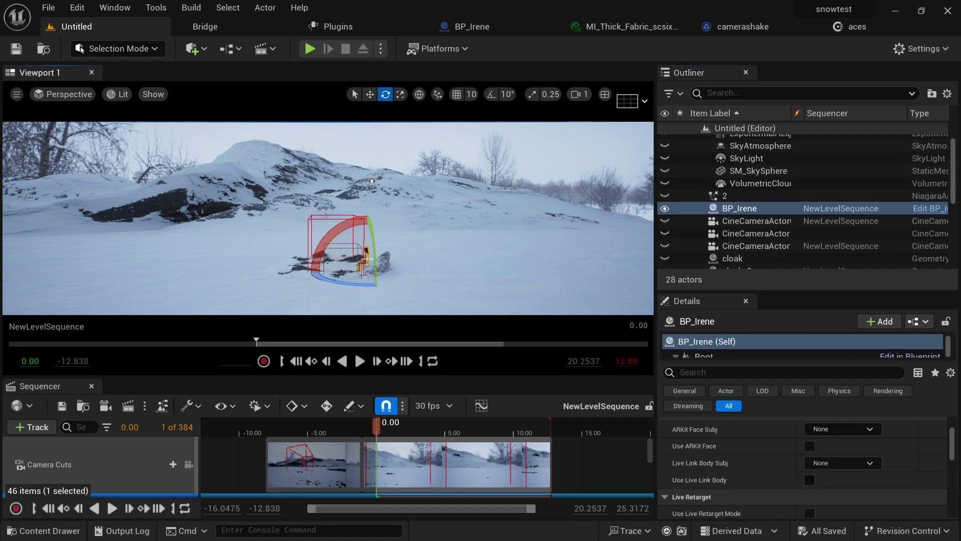
key(f)
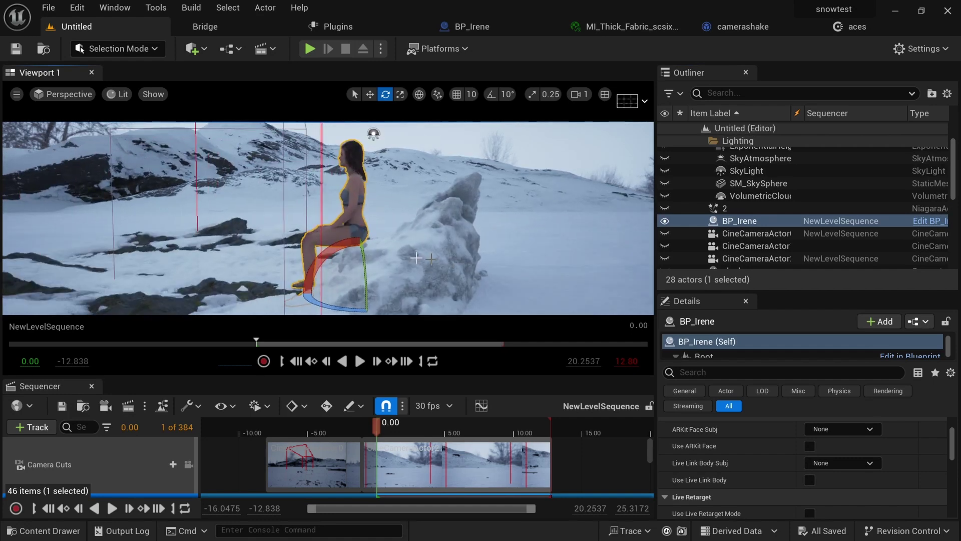
alt+drag(367, 258, 651, 281)
alt+drag(167, 217, 80, 213)
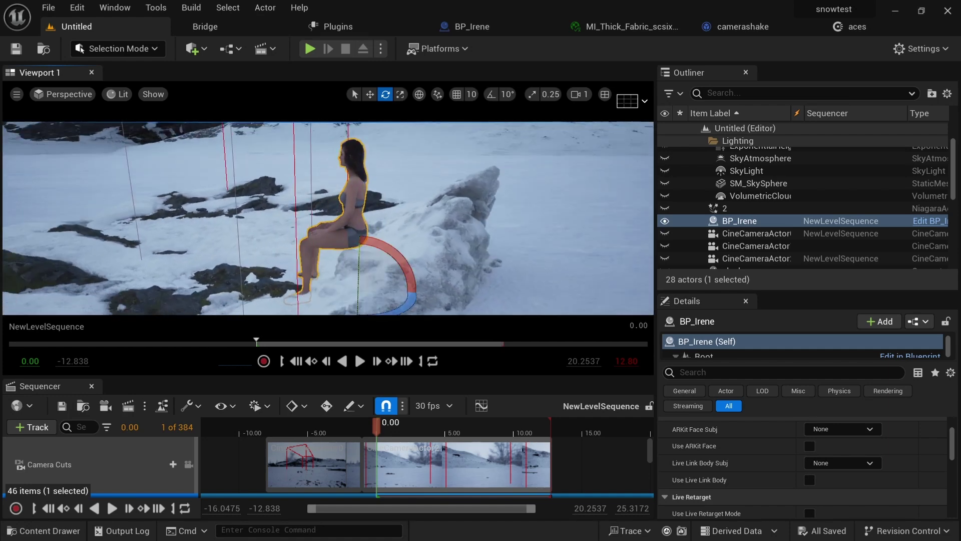
alt+right_drag(339, 267, 294, 268)
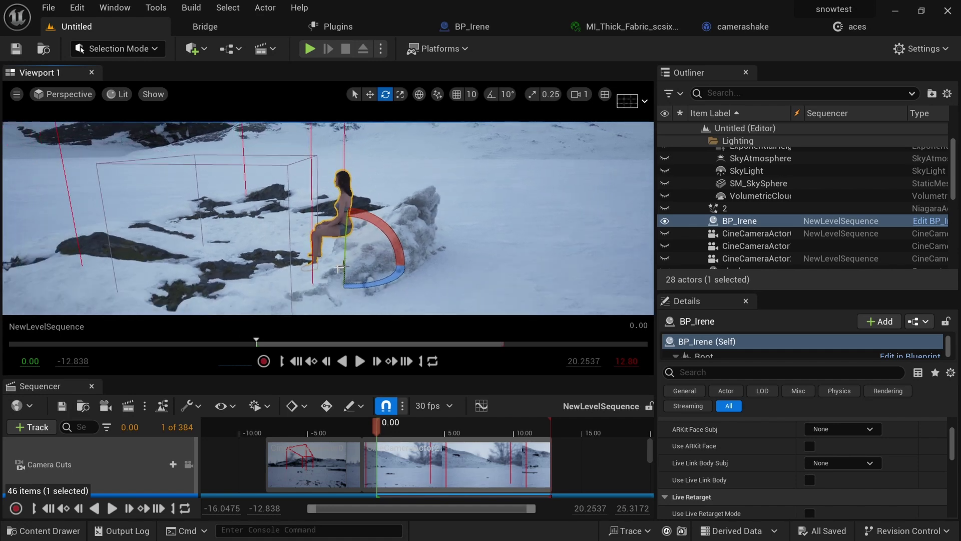
alt+drag(294, 268, 265, 268)
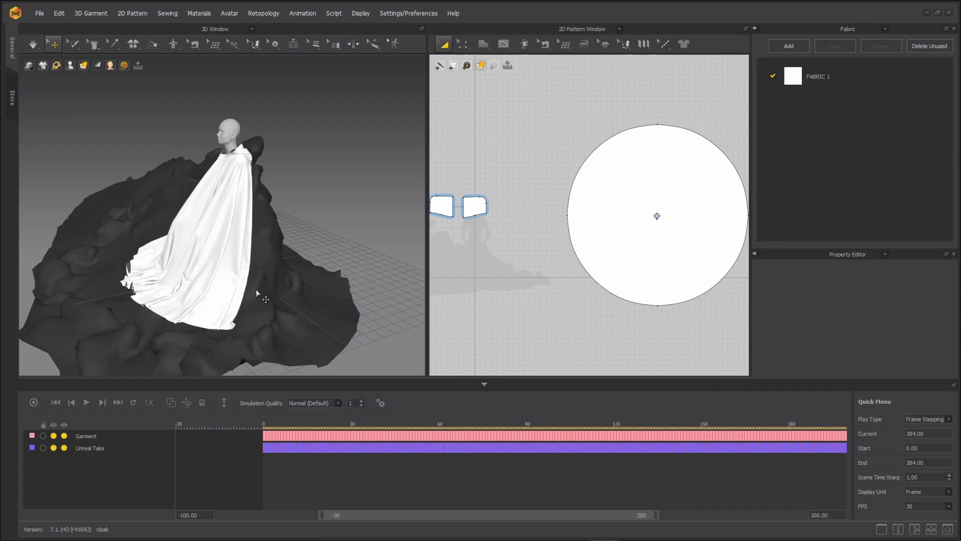
- Switch to the cloak project in Marvelous Designer and inspect the imported rock terrain mesh and the avatar mesh
right_drag(284, 303, 255, 297)
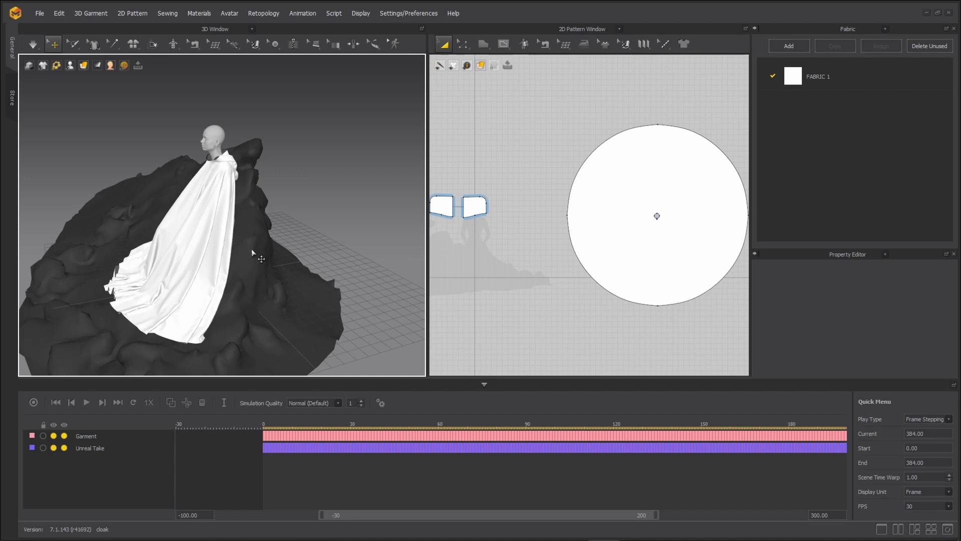
click(252, 270)
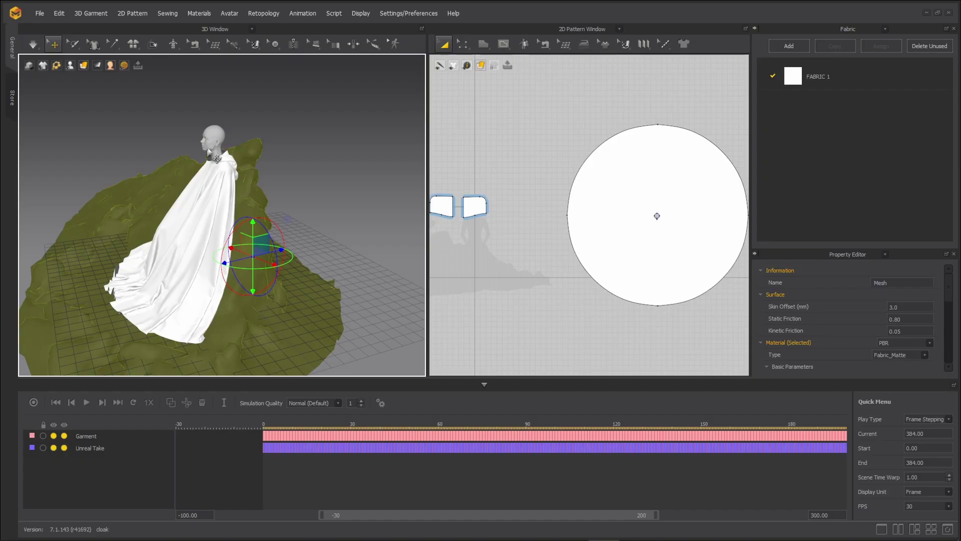
click(212, 138)
right_drag(142, 287, 234, 283)
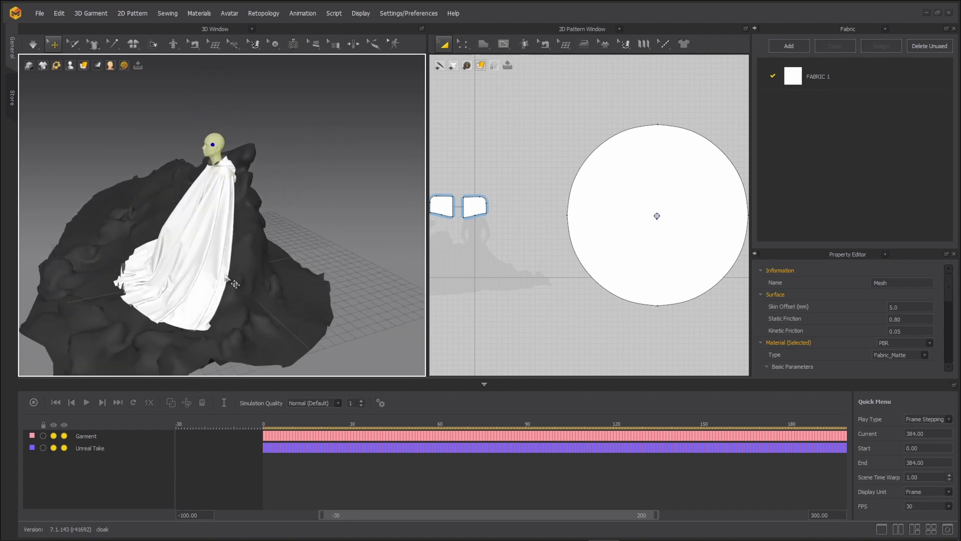
- Select the cloak in the 3D view to examine its circular pattern in the 2D layout, and clear the selection
click(202, 227)
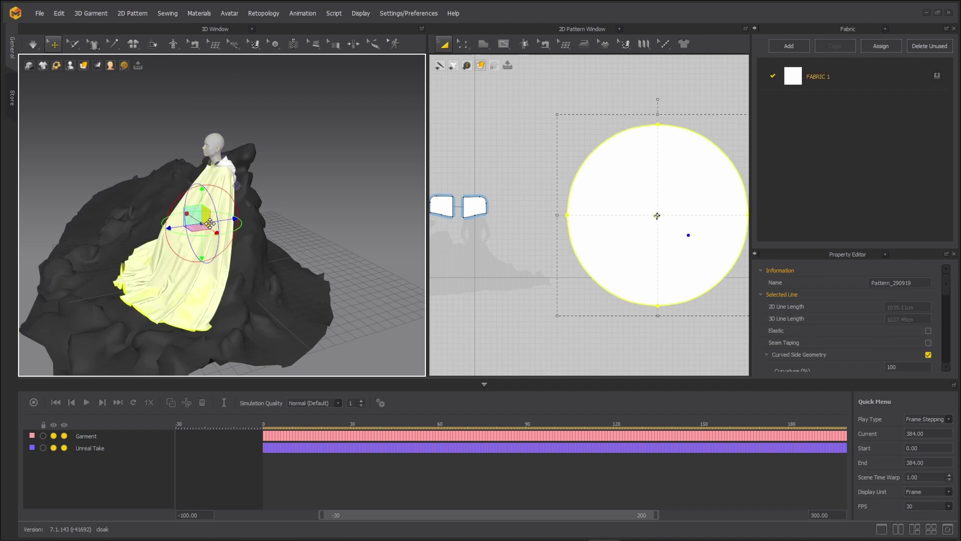
scroll(215, 210, up, 3)
scroll(523, 275, down, 2)
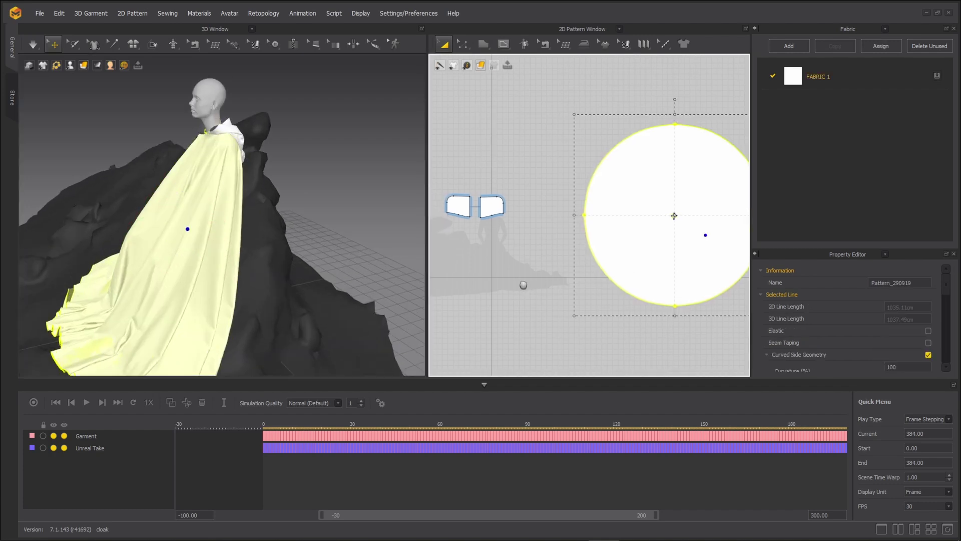
right_drag(526, 273, 514, 282)
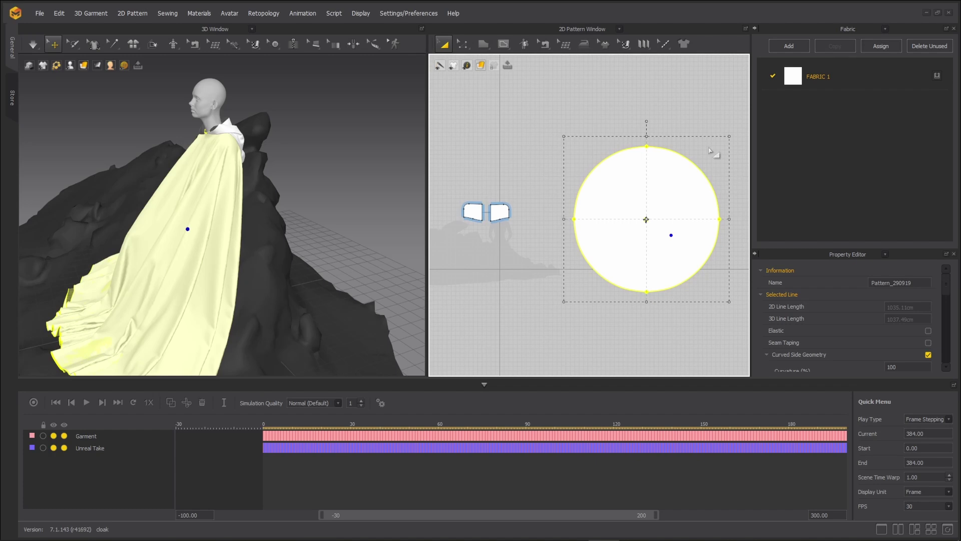
click(550, 169)
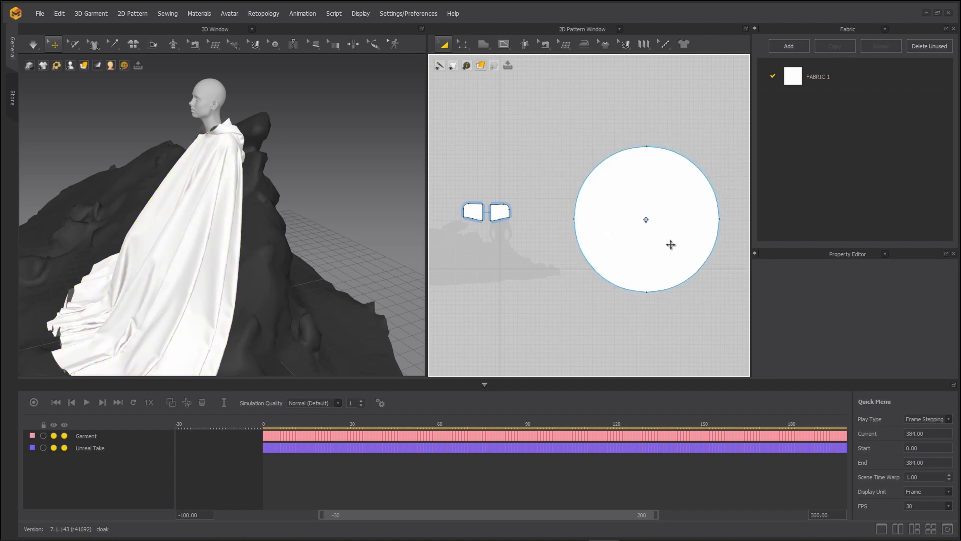
- Examine the two mirrored hood pieces closely in the 2D pattern layout
scroll(472, 223, up, 3)
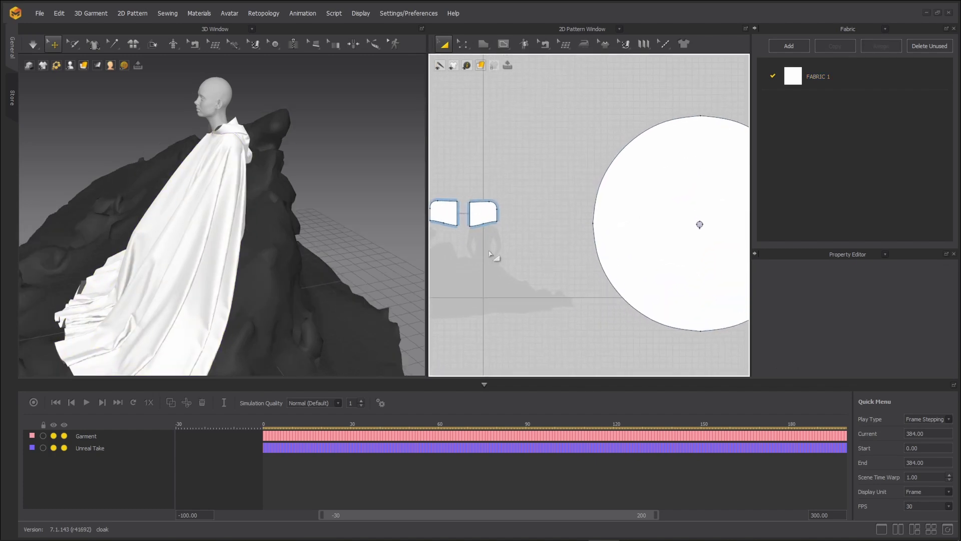
middle_drag(491, 256, 641, 283)
scroll(471, 241, up, 5)
scroll(543, 265, up, 2)
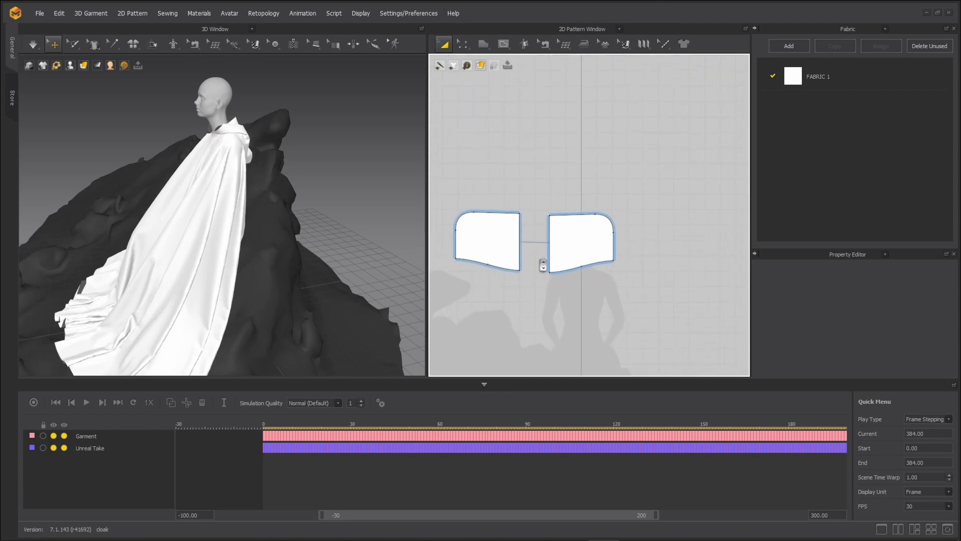
middle_drag(537, 272, 566, 279)
scroll(531, 265, up, 1)
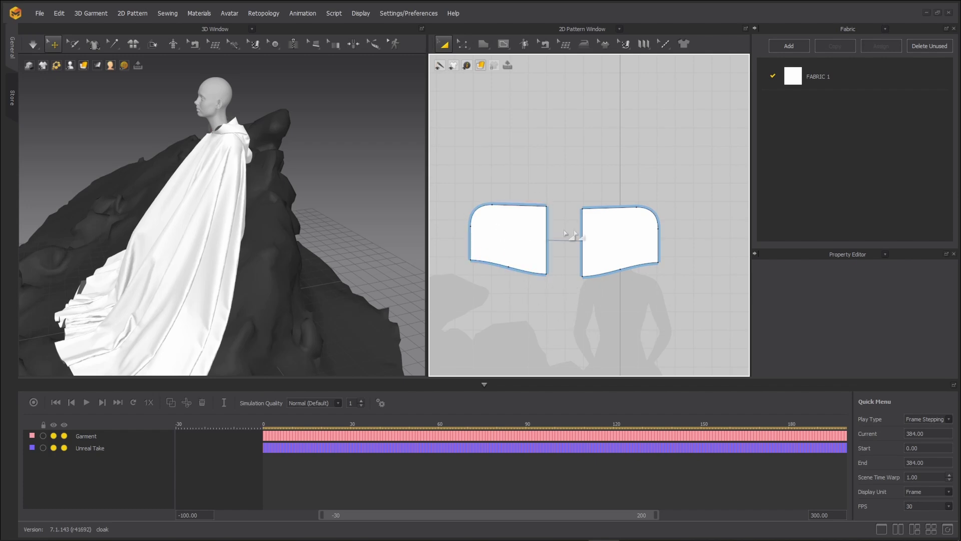
scroll(569, 304, down, 5)
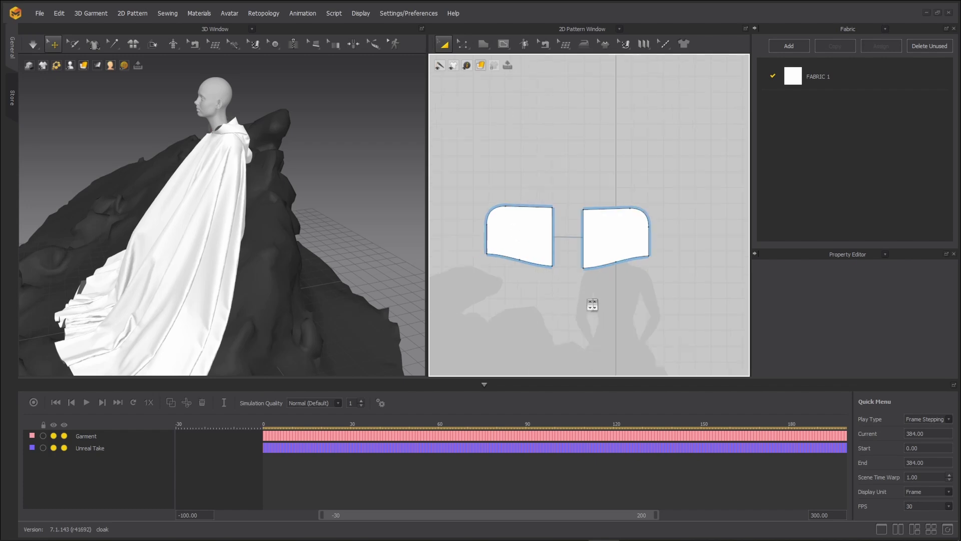
- Select the cloak and extend the visible animation timeline range to 300 to inspect the Garment and Unreal Take tracks
mouse_move(250, 277)
right_down()
mouse_move(277, 266)
mouse_move(255, 270)
right_up()
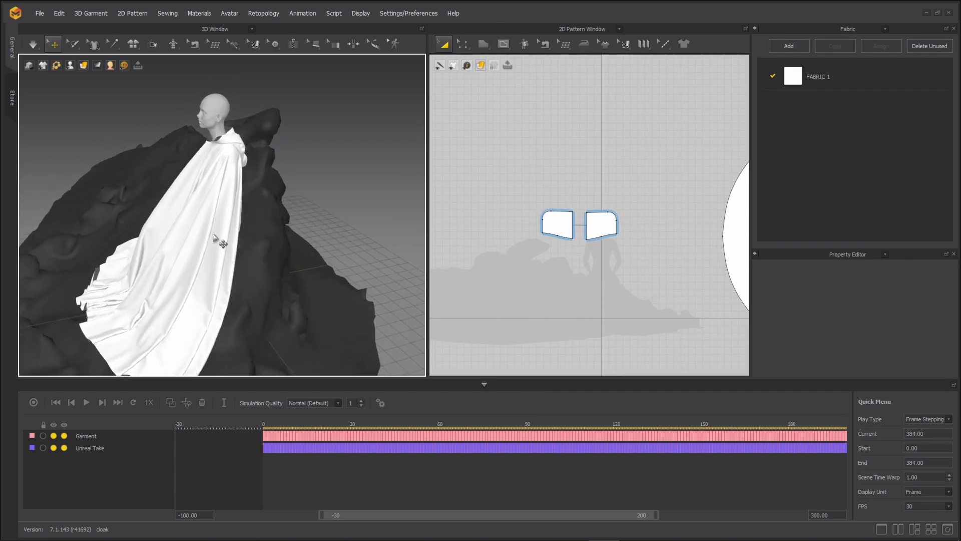
scroll(216, 240, up, 3)
click(207, 193)
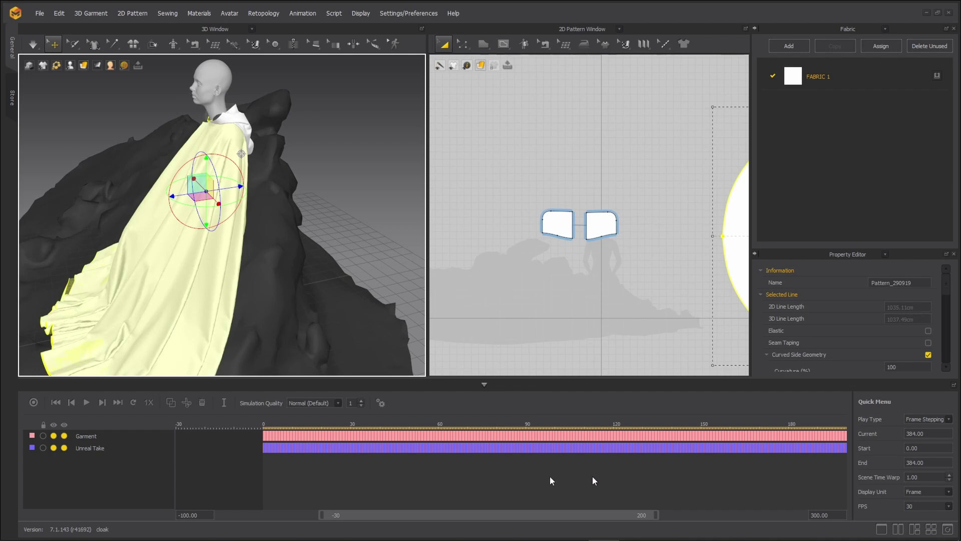
drag(654, 518, 842, 524)
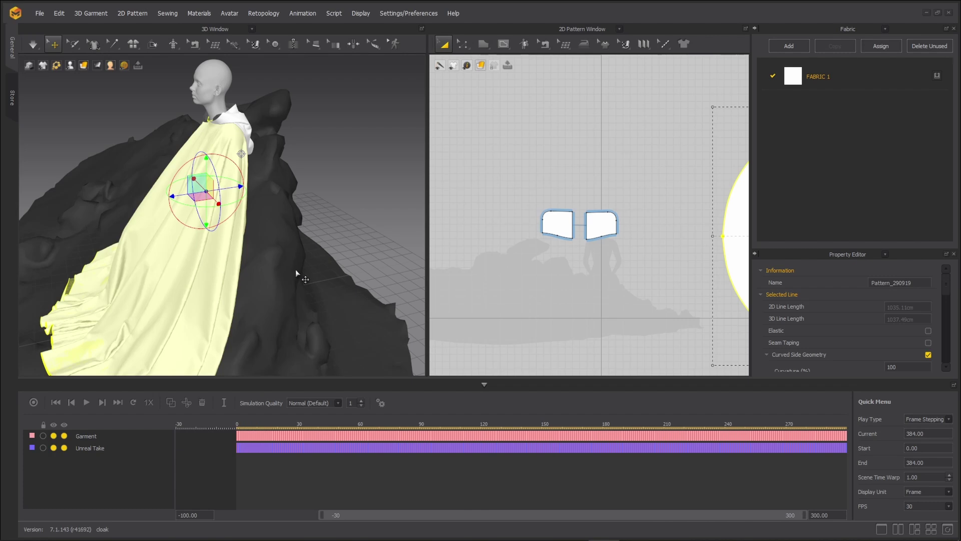
scroll(295, 270, down, 4)
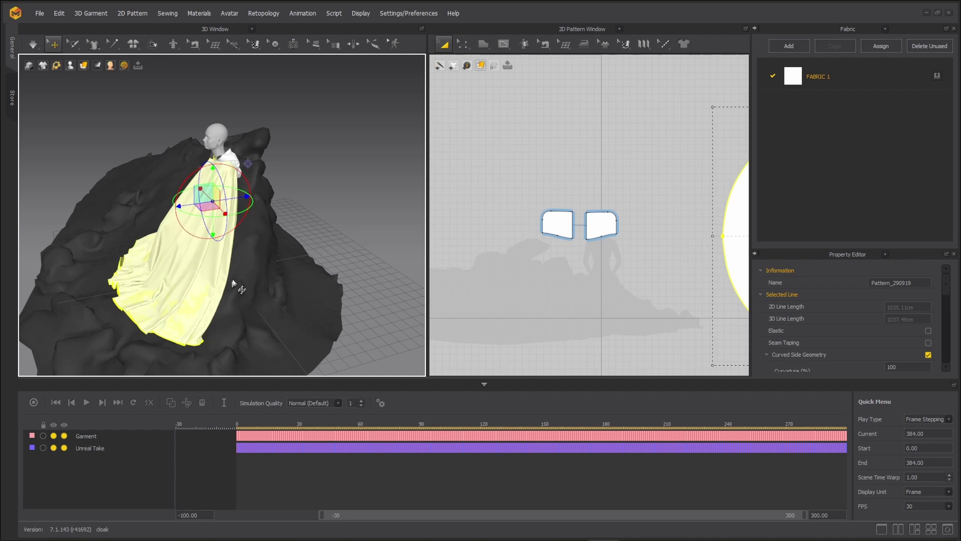
- Switch back to the snow level in Unreal Engine and unhide the cloak_2 geometry cache on the seated character
mouse_move(299, 260)
right_down()
mouse_move(301, 275)
mouse_move(295, 264)
right_up()
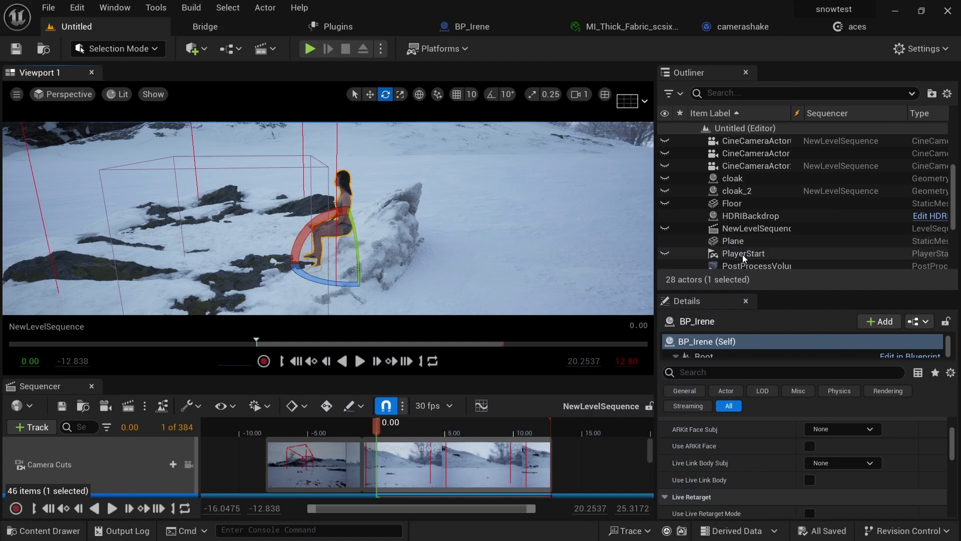
click(724, 193)
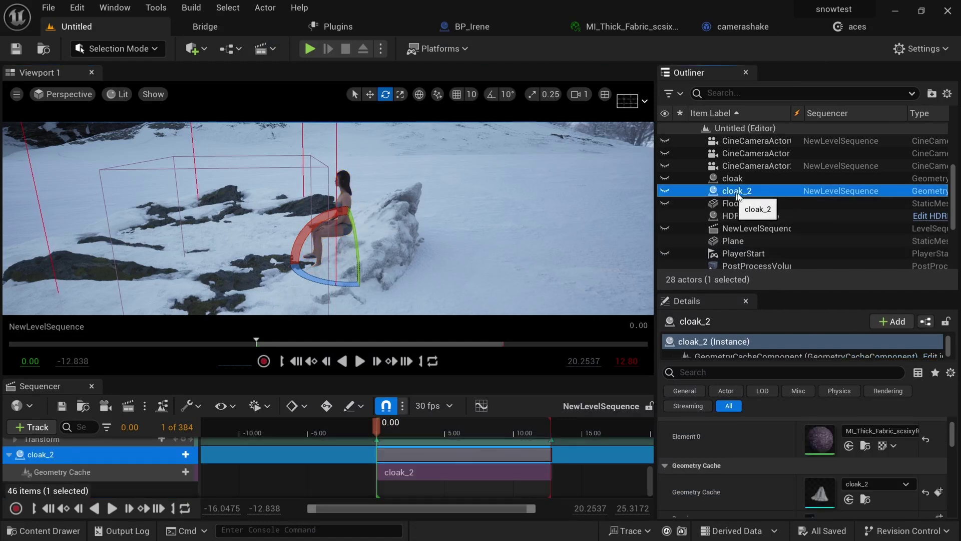
click(665, 190)
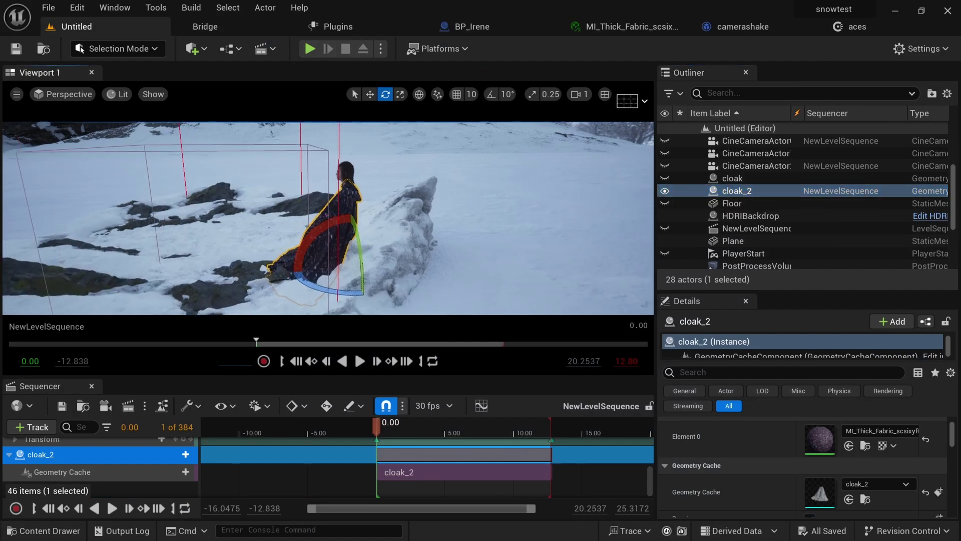
alt+drag(363, 251, 327, 233)
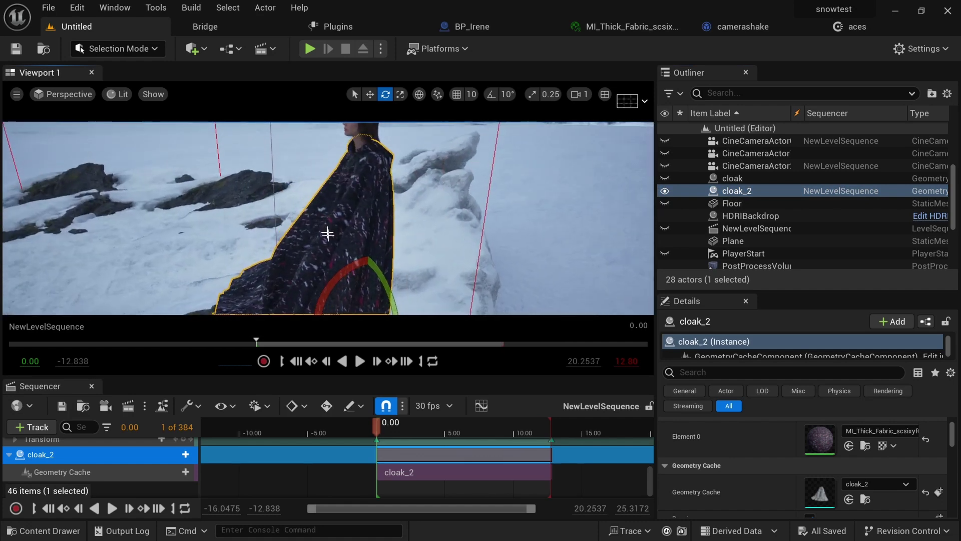
- Browse the local Bridge library for the Thick Fabric surface used on the cloak
click(210, 26)
scroll(472, 338, down, 10)
scroll(473, 338, down, 3)
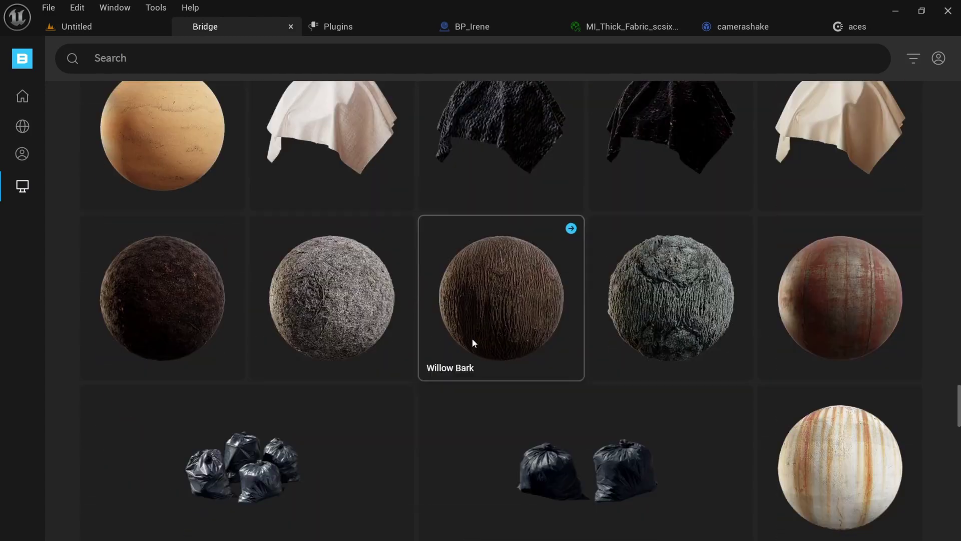
scroll(473, 338, up, 3)
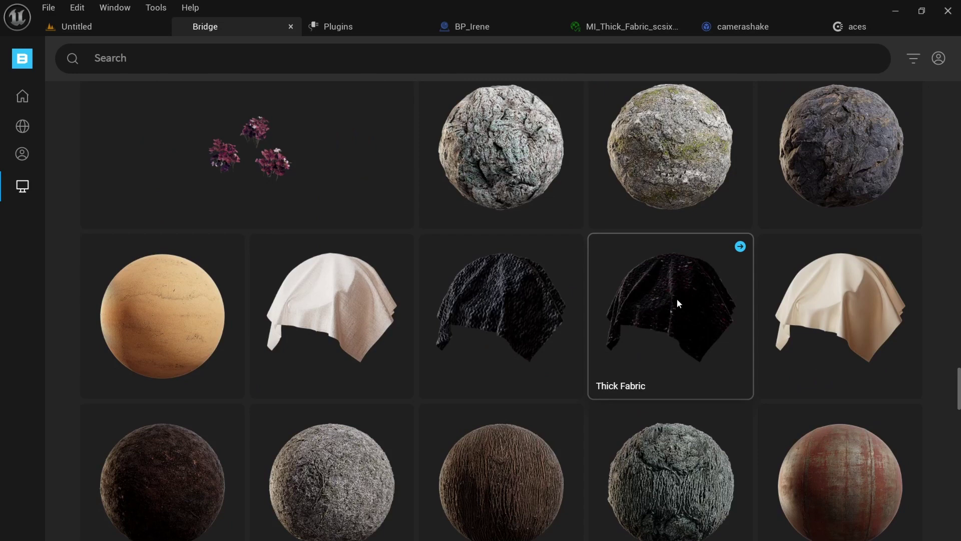
- Open the Thick Fabric material instance to examine its Tiling/Offset parameters, and return to the level
click(125, 30)
click(866, 445)
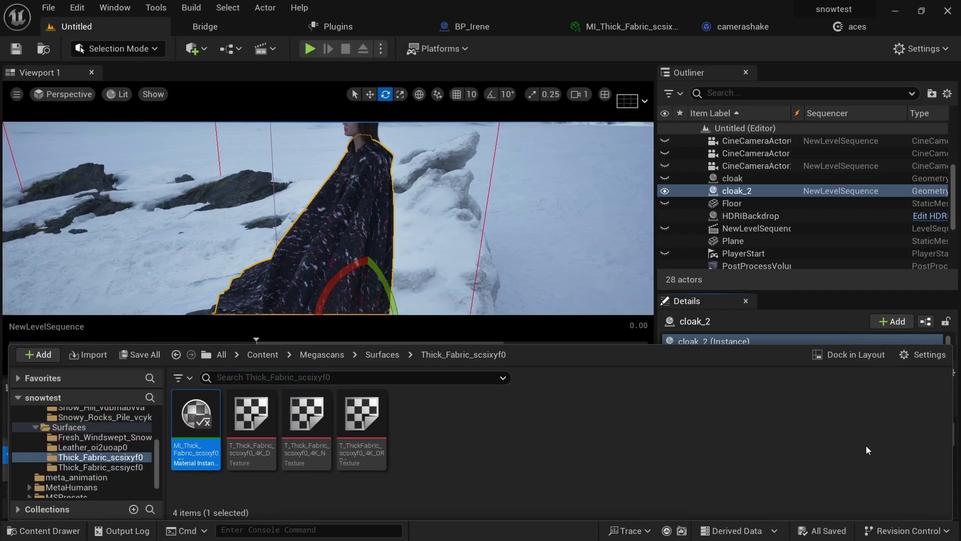
double_click(210, 420)
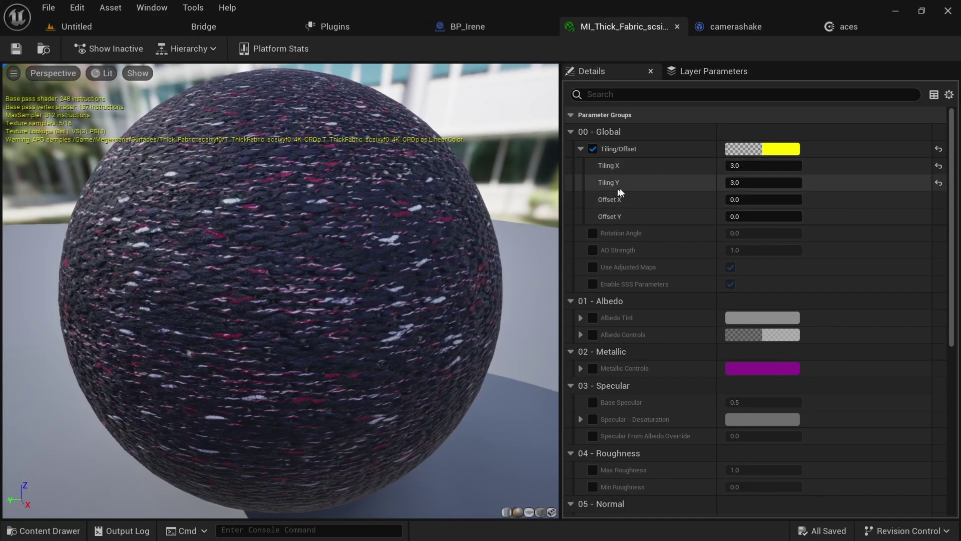
click(92, 31)
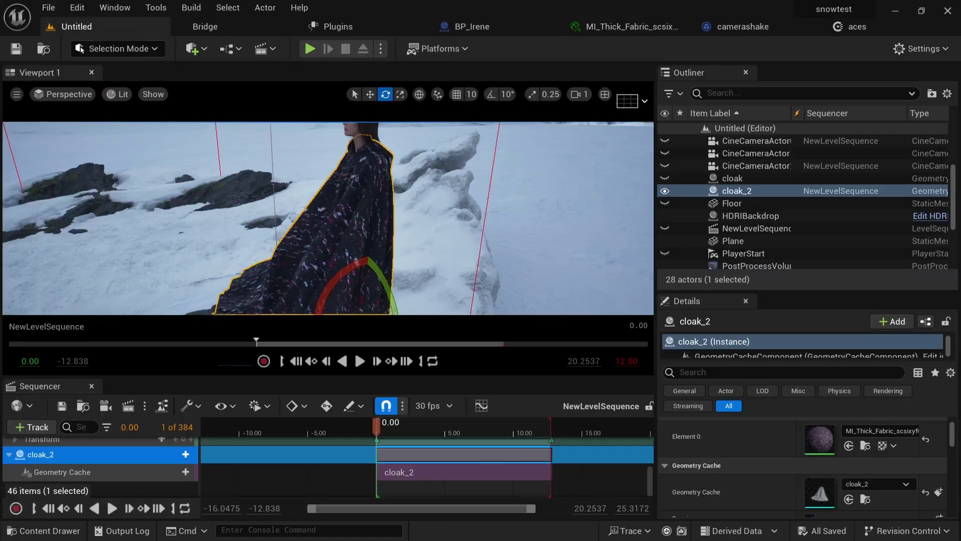
- Unhide the Niagara fire system 2 in front of the cloaked character and view it from several angles
scroll(327, 218, down, 5)
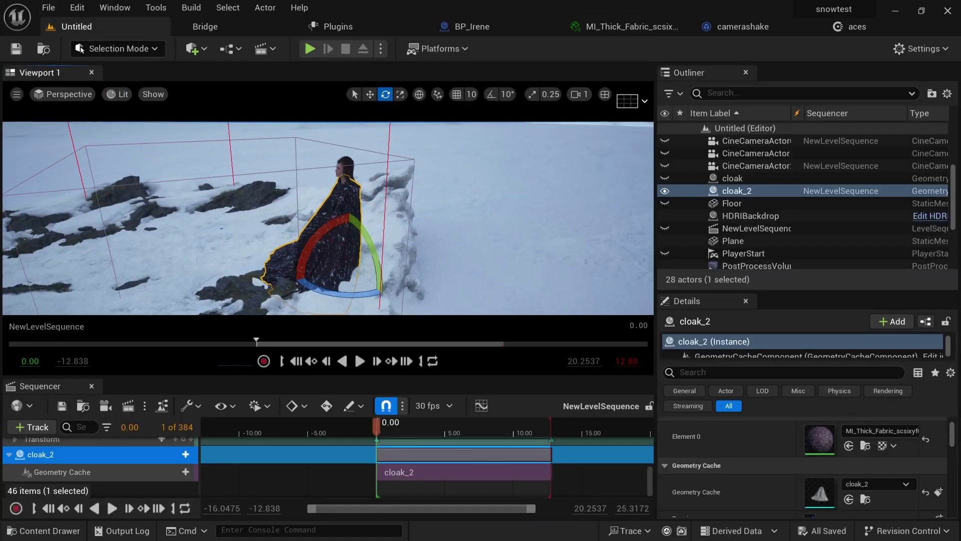
mouse_move(328, 219)
alt+mouse_down()
mouse_move(288, 219)
mouse_move(340, 215)
alt+mouse_up()
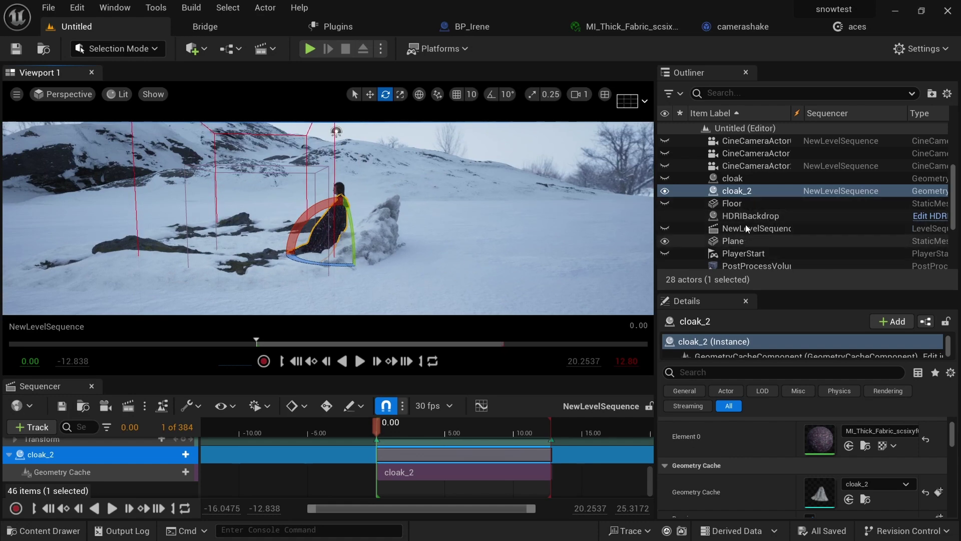
scroll(730, 198, up, 4)
scroll(728, 196, up, 1)
click(728, 230)
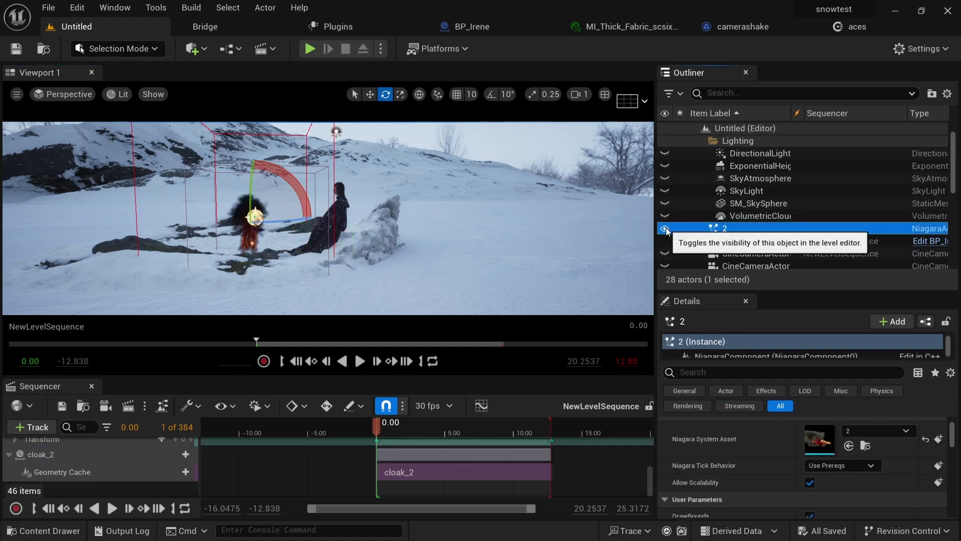
key(w)
right_drag(328, 218, 328, 218)
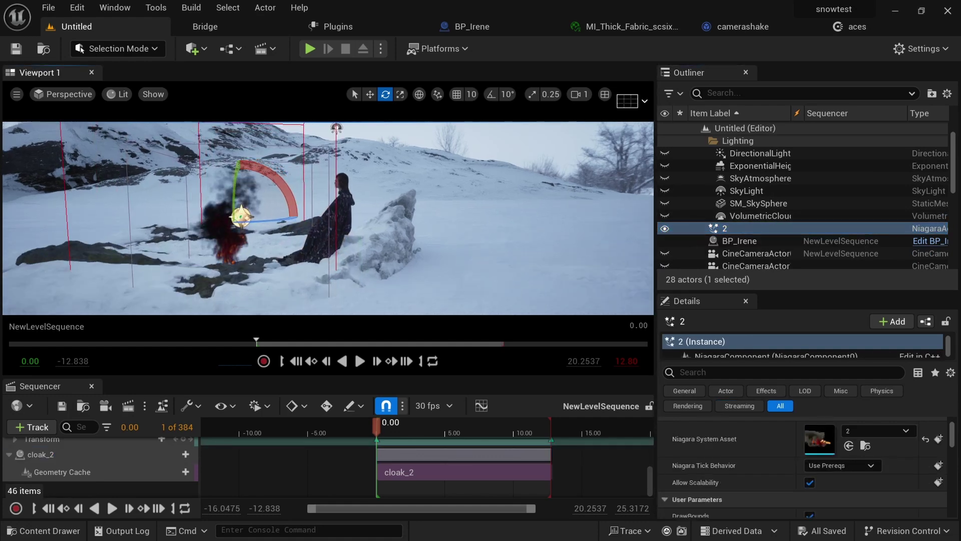
right_drag(268, 243, 268, 243)
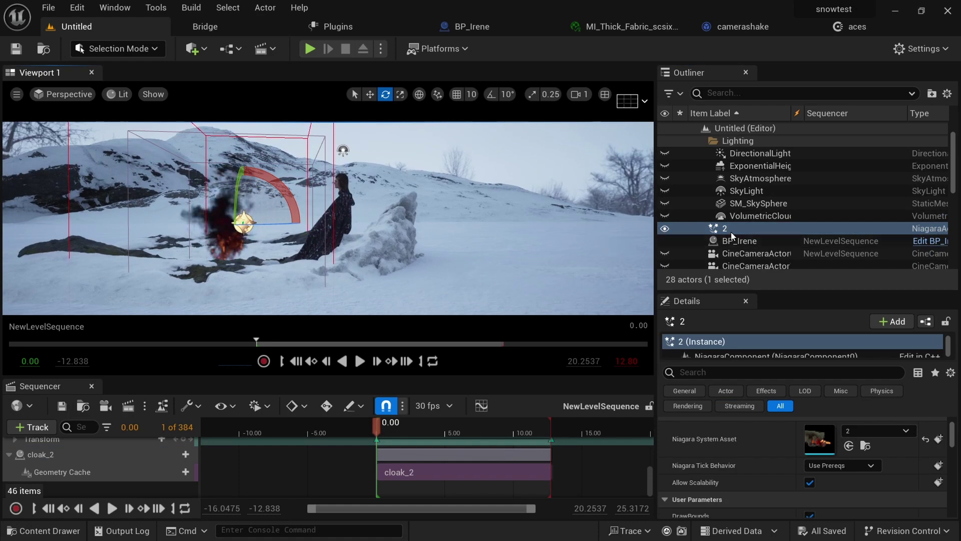
alt+drag(511, 235, 532, 240)
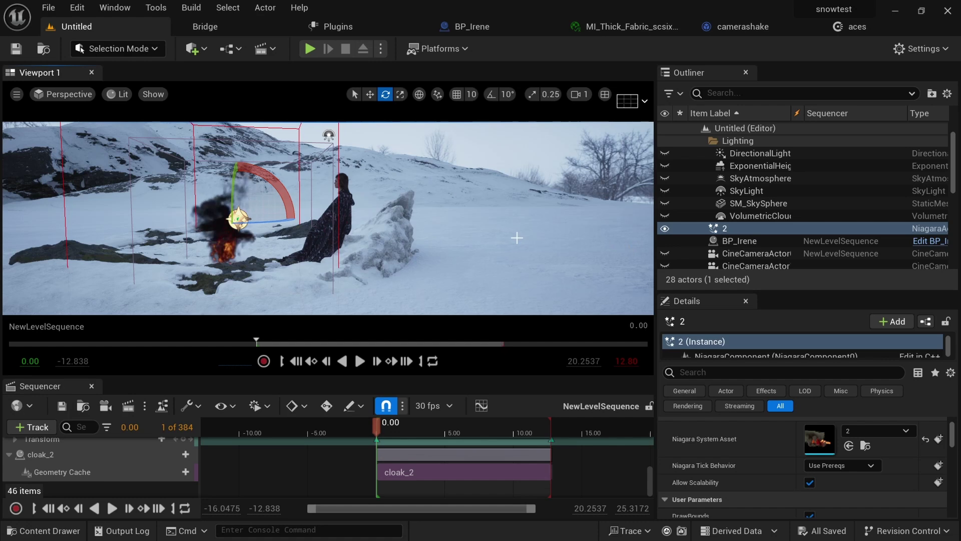
- Browse the Niagara system templates for gas and liquid simulations from the Content folder, and cancel creating a new system
key(ctrl+space)
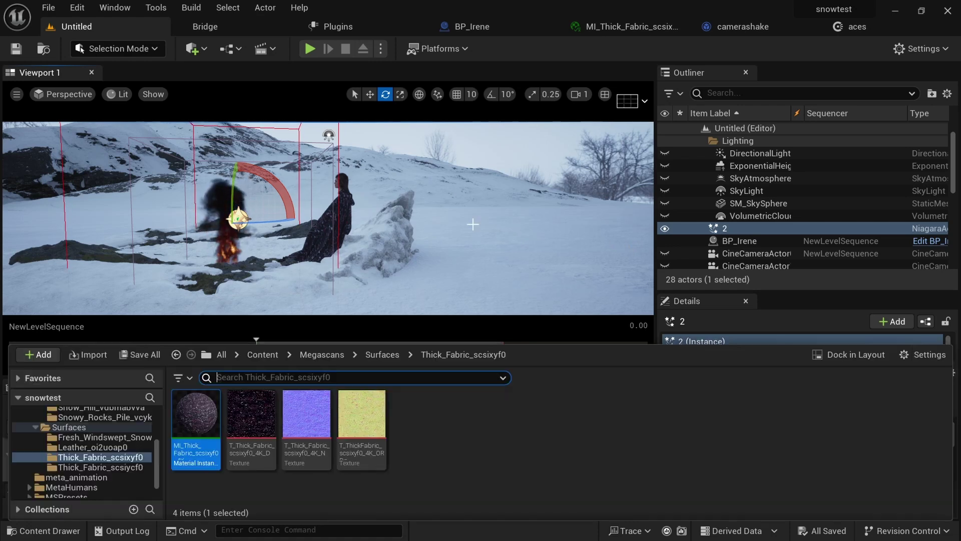
scroll(67, 437, up, 8)
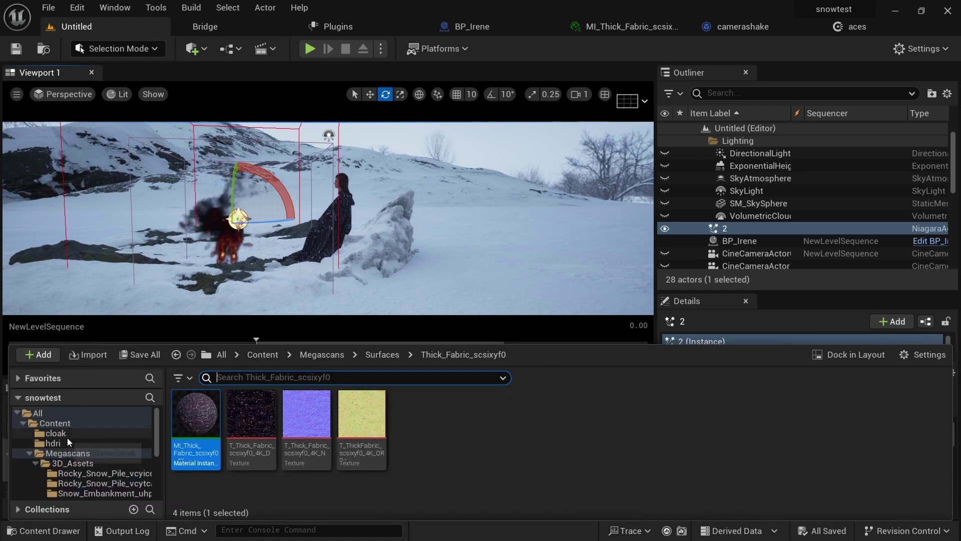
click(58, 425)
right_click(438, 477)
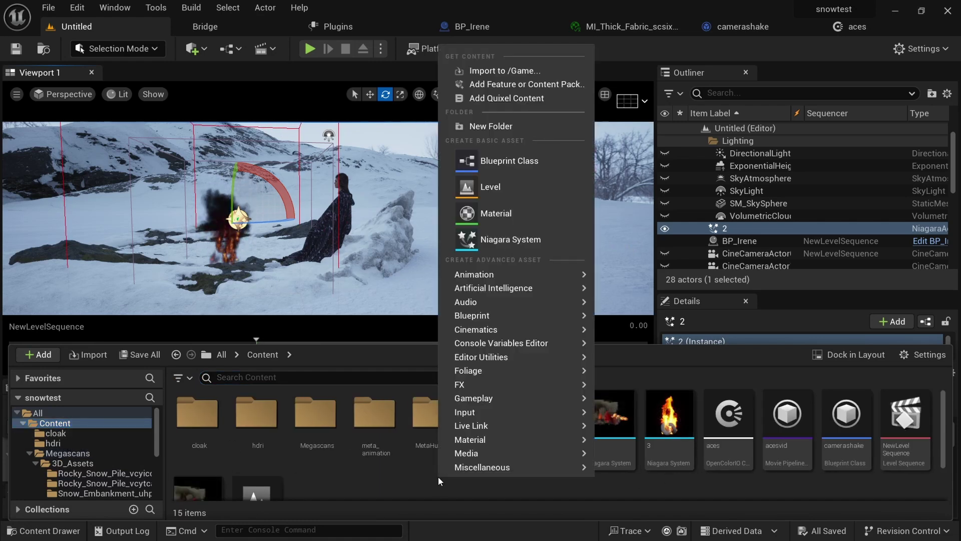
click(504, 243)
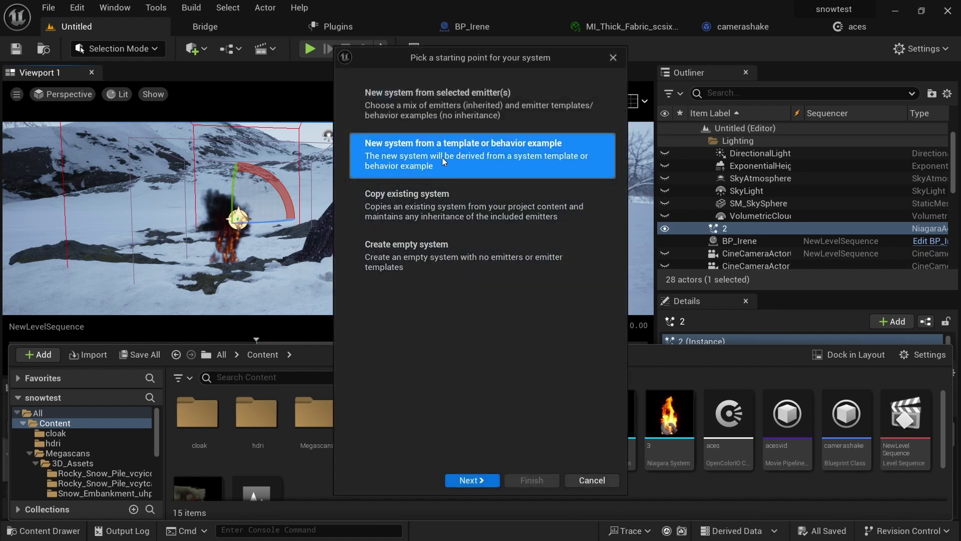
double_click(524, 157)
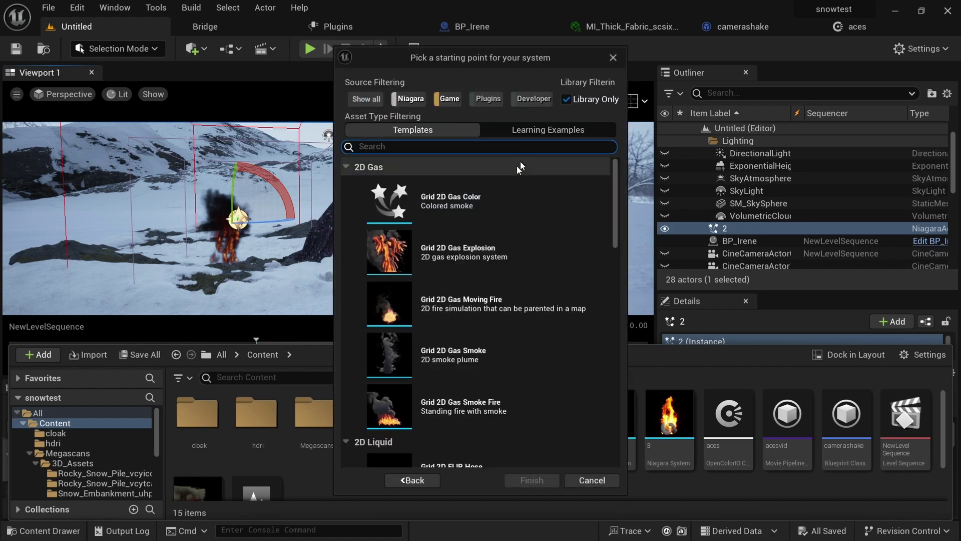
scroll(446, 295, down, 10)
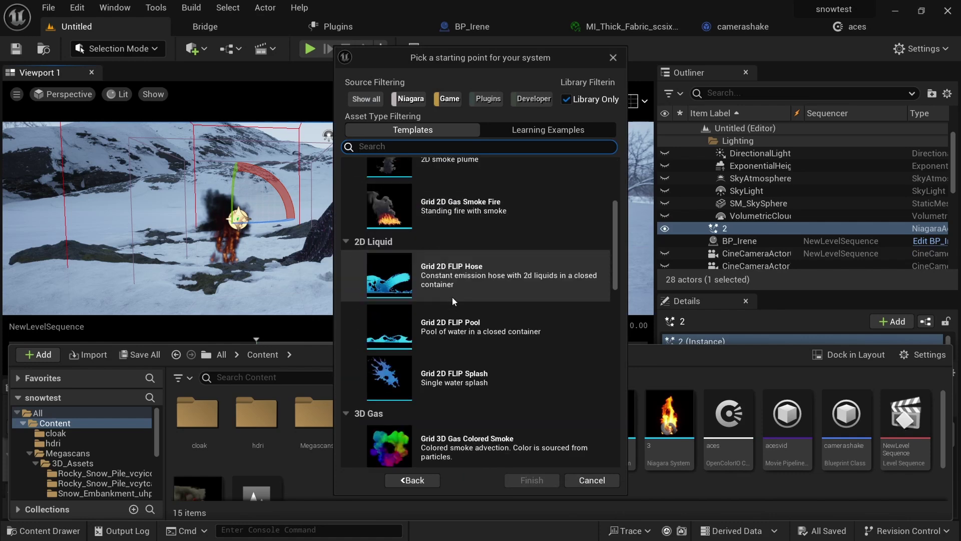
scroll(452, 298, down, 15)
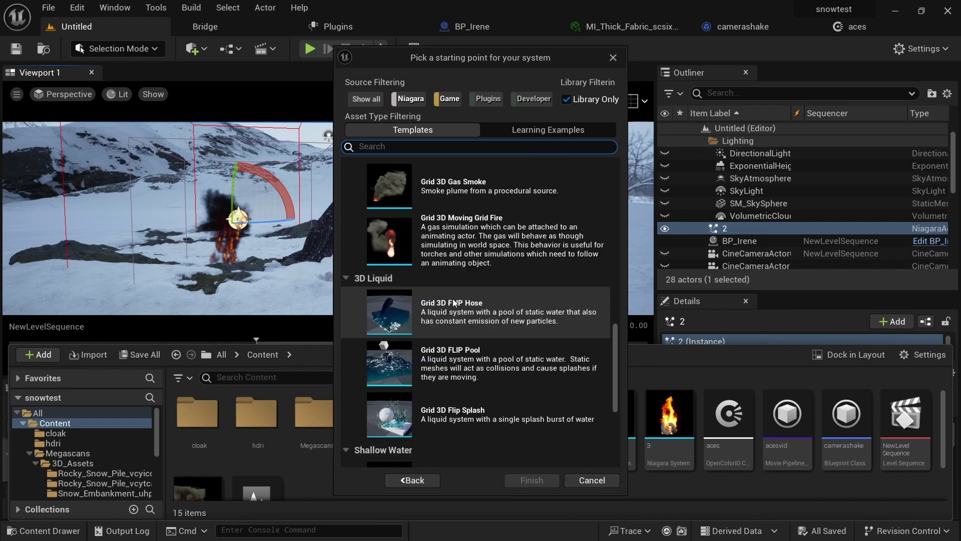
click(613, 58)
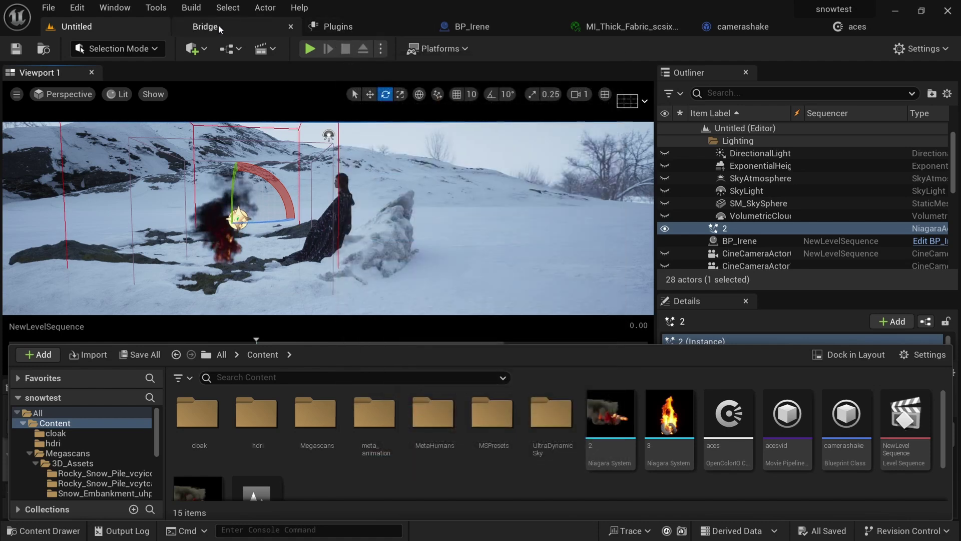
- Search the plugins for "flui" to check NiagaraFluids, clear the search, and return to the level
click(338, 26)
text(flui)
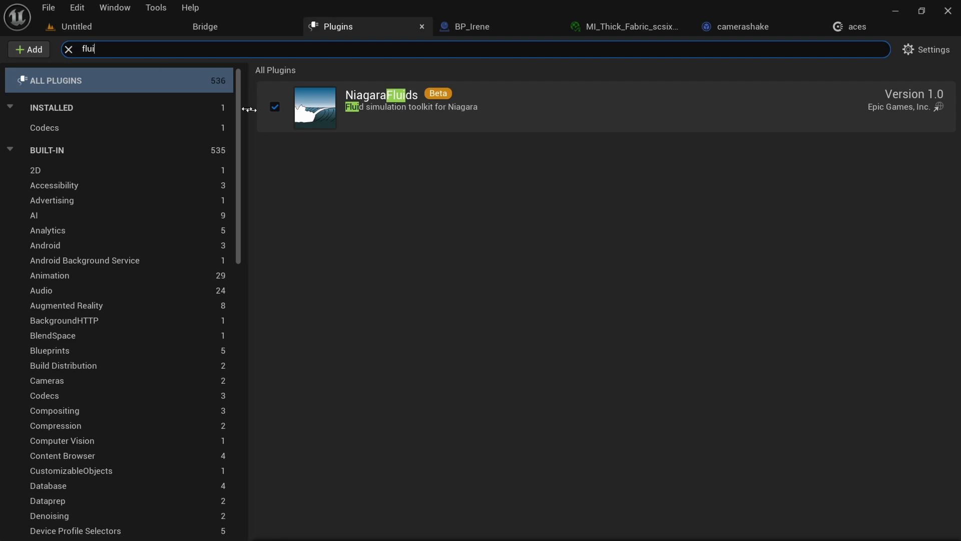
click(68, 49)
click(100, 30)
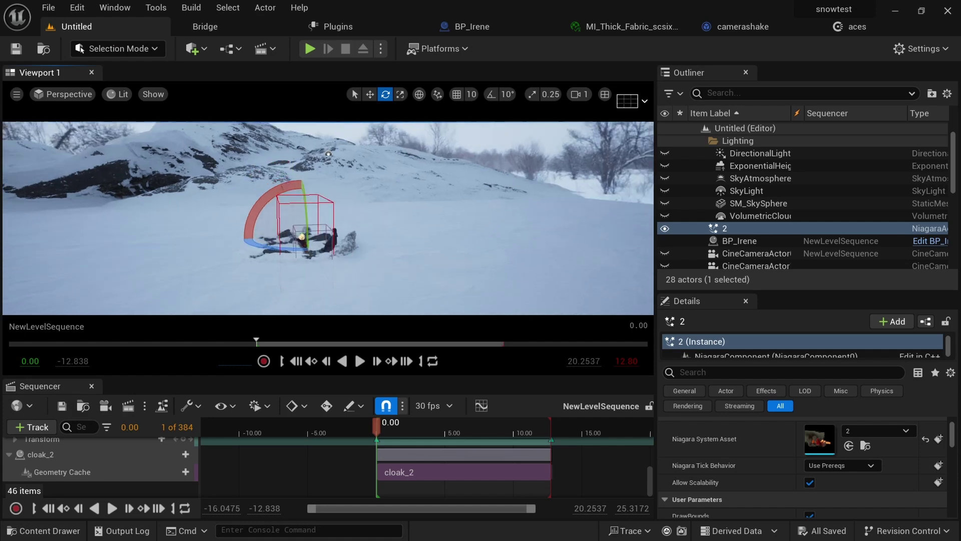
- Frame a wide view of the scene and unhide the ExponentialHeightFog actor
alt+drag(328, 218, 521, 215)
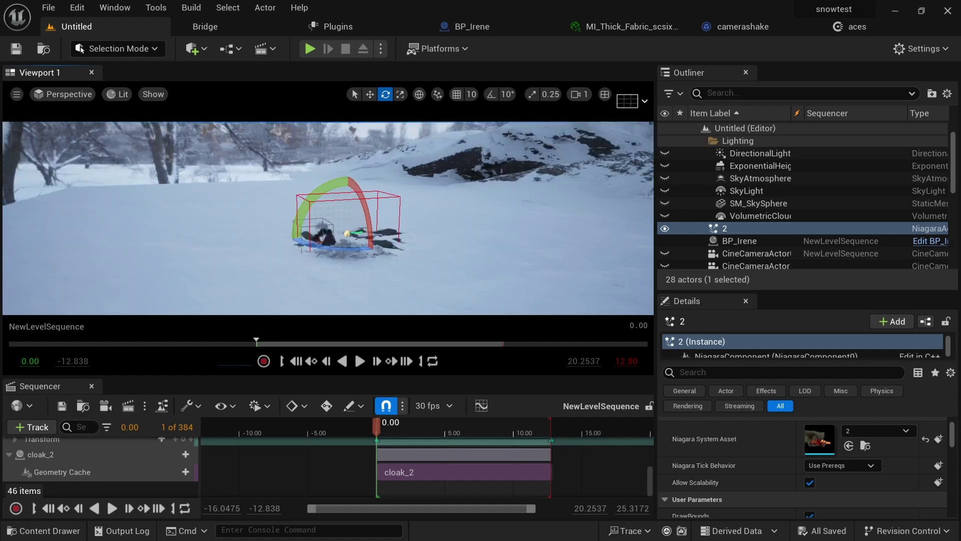
alt+drag(375, 190, 446, 272)
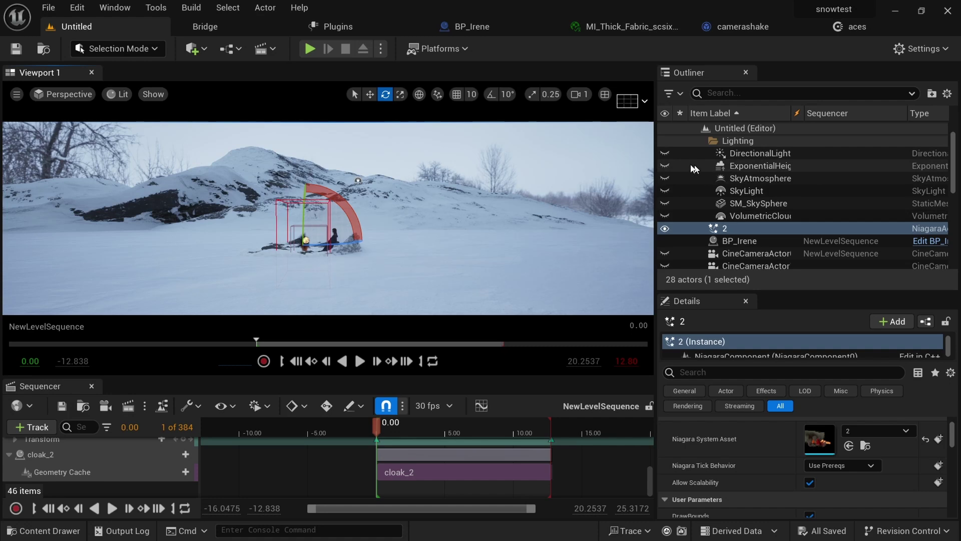
click(664, 165)
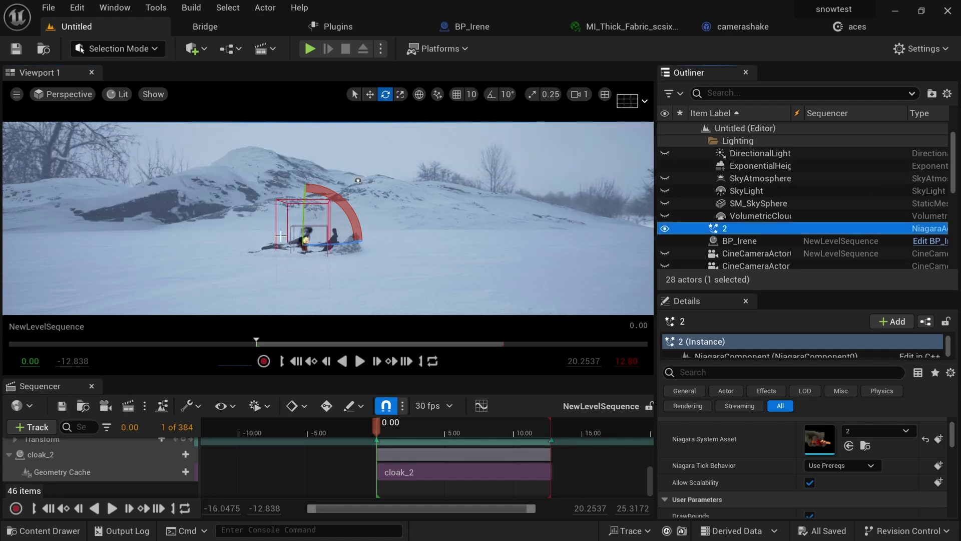
mouse_move(293, 267)
alt+mouse_down()
mouse_move(240, 267)
mouse_move(294, 267)
alt+mouse_up()
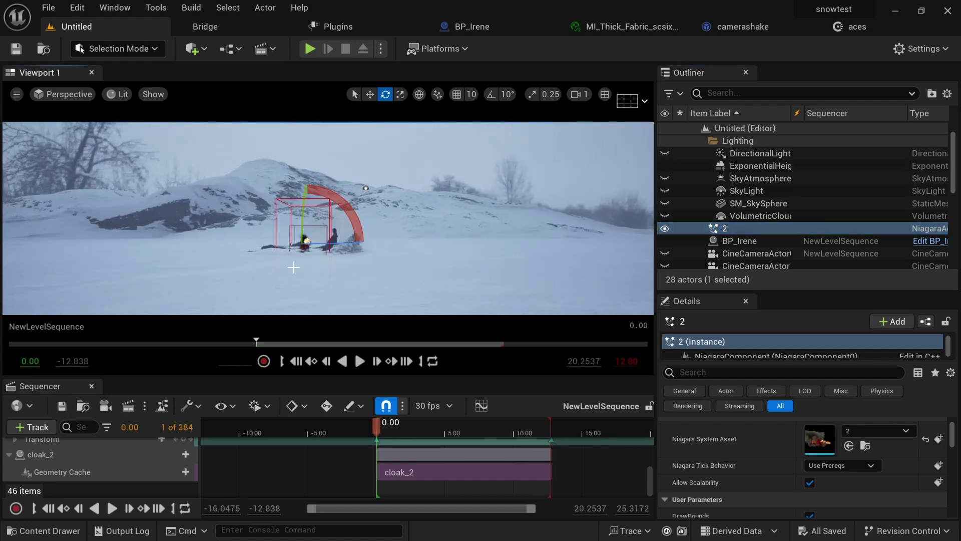
alt+right_drag(294, 266, 349, 267)
alt+drag(345, 280, 308, 273)
middle_drag(387, 272, 405, 263)
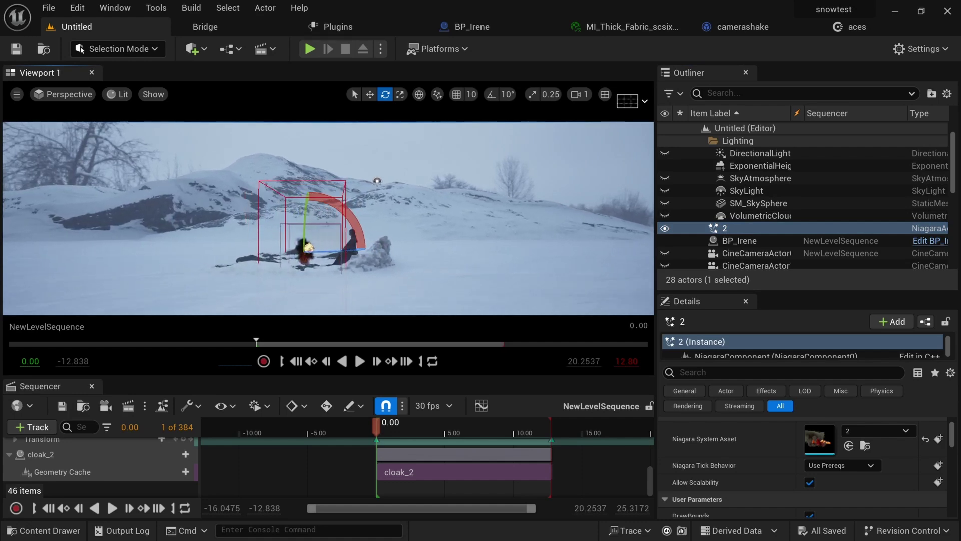
alt+drag(391, 273, 379, 269)
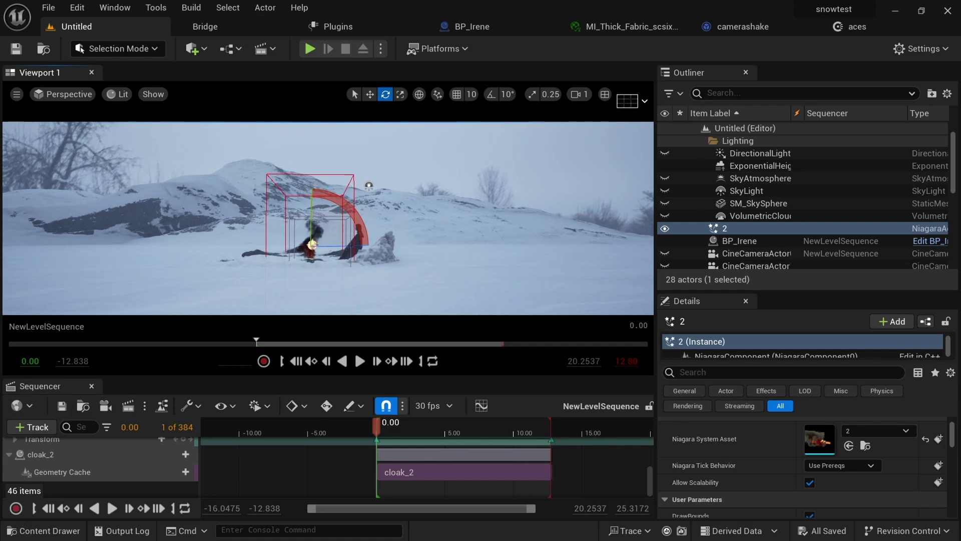
- Select the ExponentialHeightFog, review its Fog Density and volumetric settings, and turn off Volumetric Fog
click(753, 167)
scroll(707, 473, up, 2)
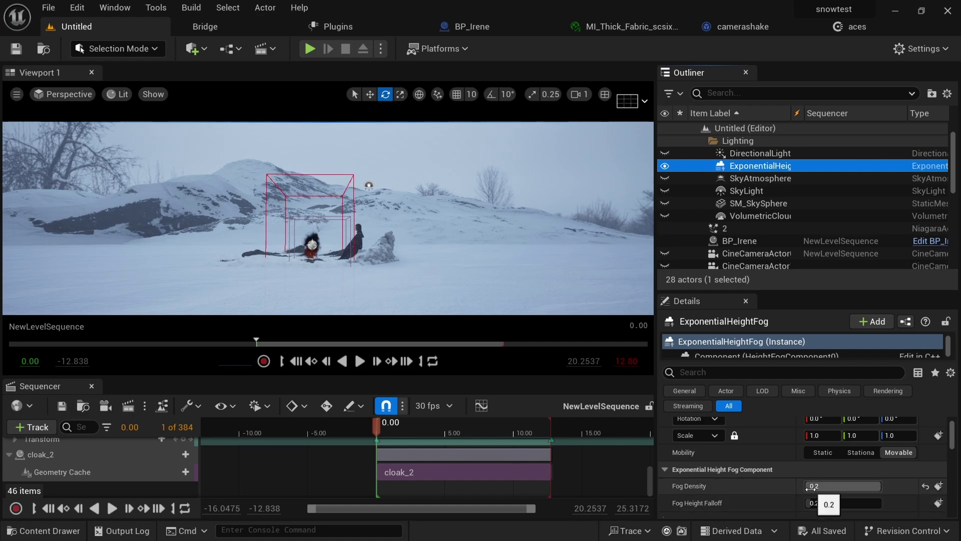
scroll(722, 486, down, 2)
scroll(737, 477, down, 10)
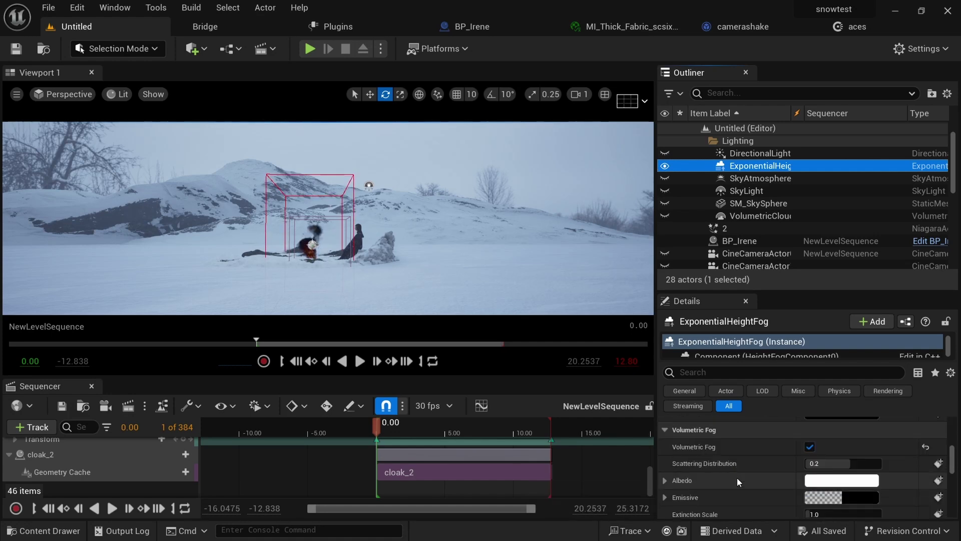
scroll(737, 476, down, 1)
scroll(737, 476, up, 4)
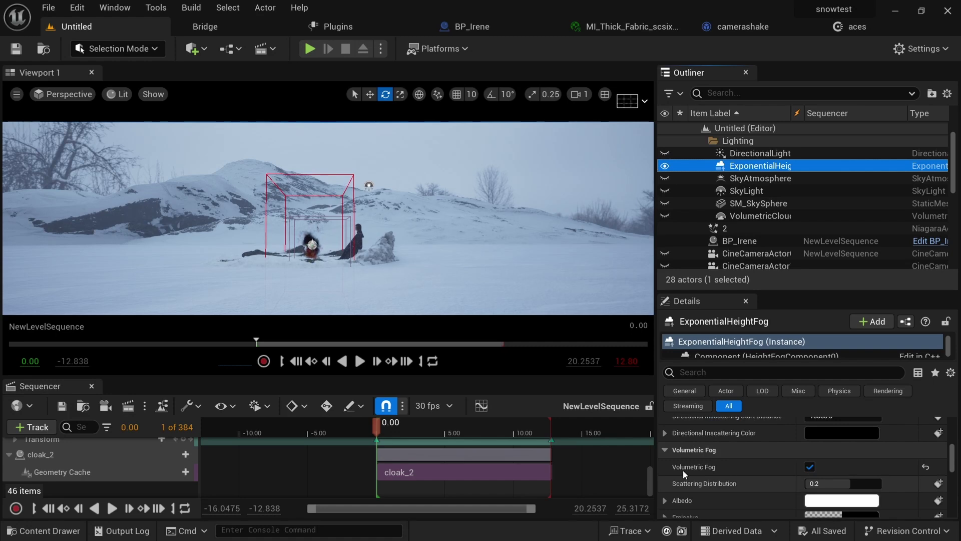
click(810, 468)
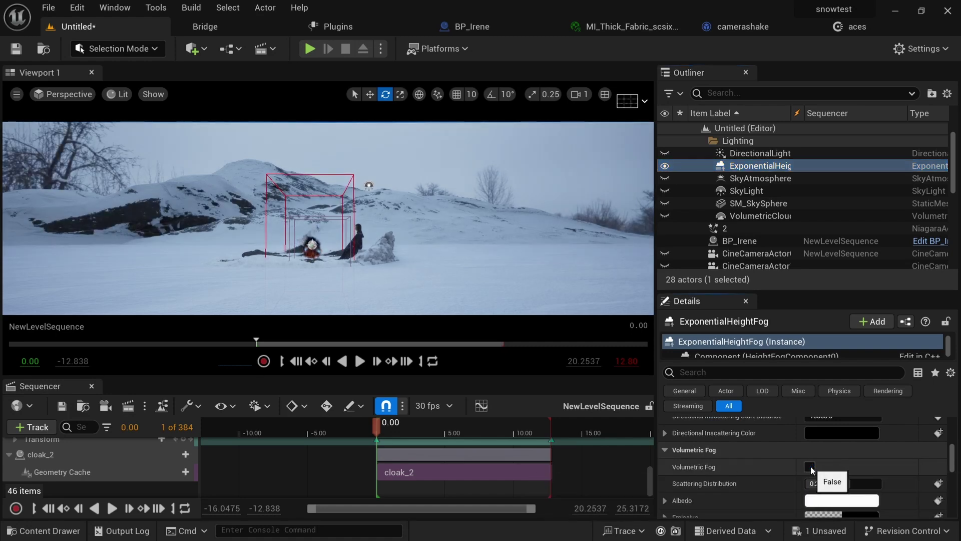
- Toggle Volumetric Fog on the ExponentialHeightFog repeatedly to compare the effect, leave it enabled, and review the remaining fog settings
click(811, 468)
click(811, 468)
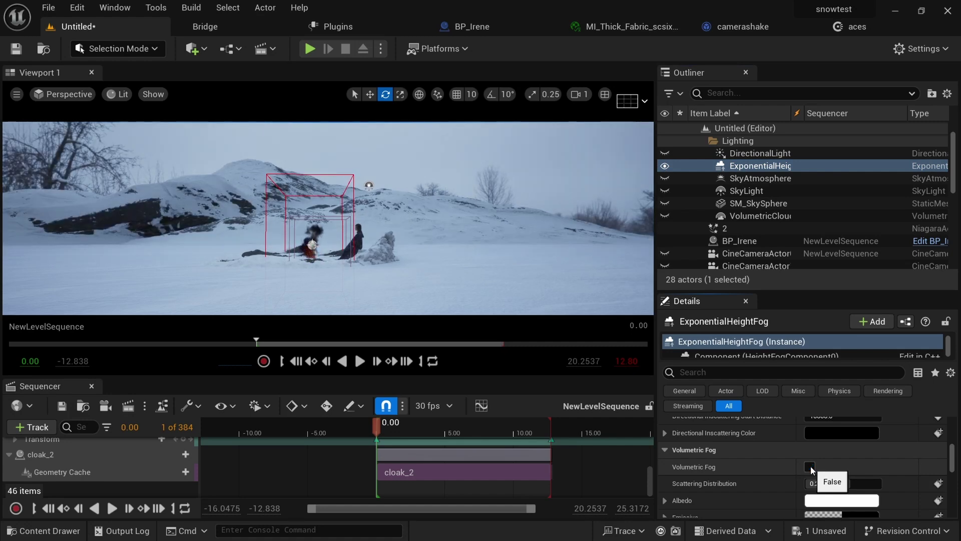
click(810, 468)
click(810, 468)
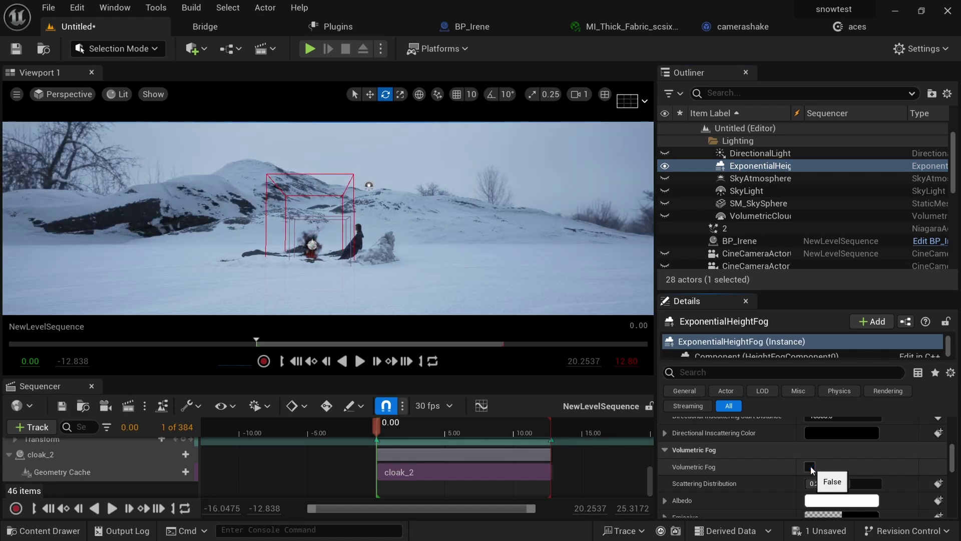
click(811, 468)
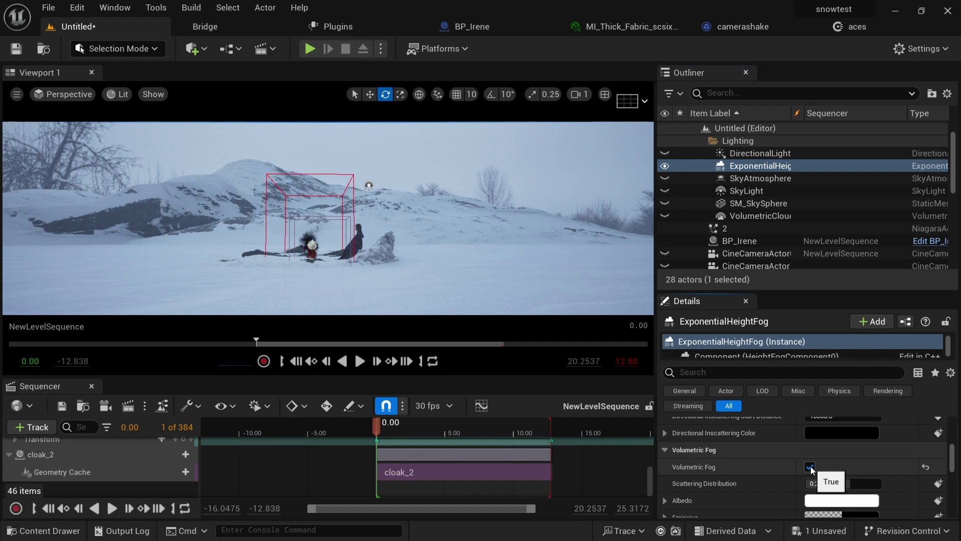
click(810, 468)
click(810, 468)
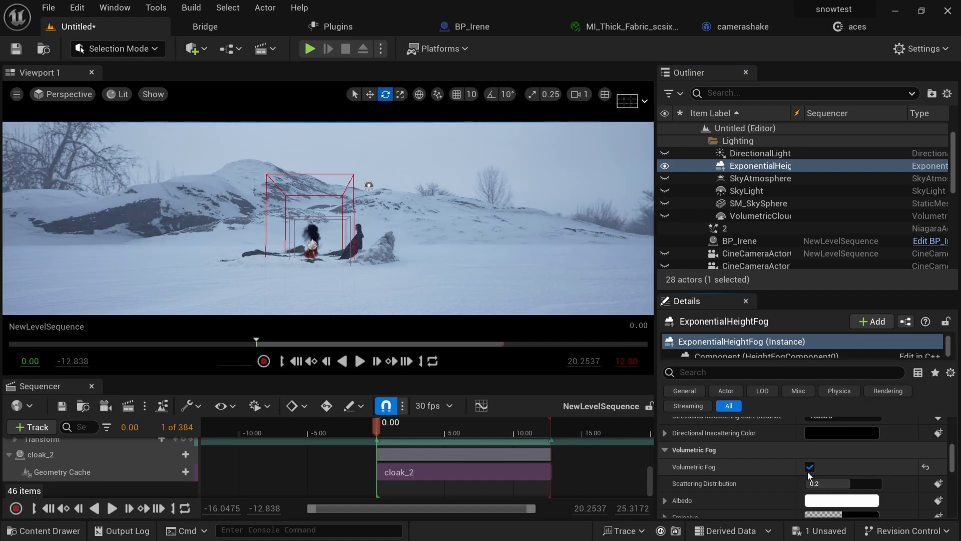
scroll(772, 469, up, 10)
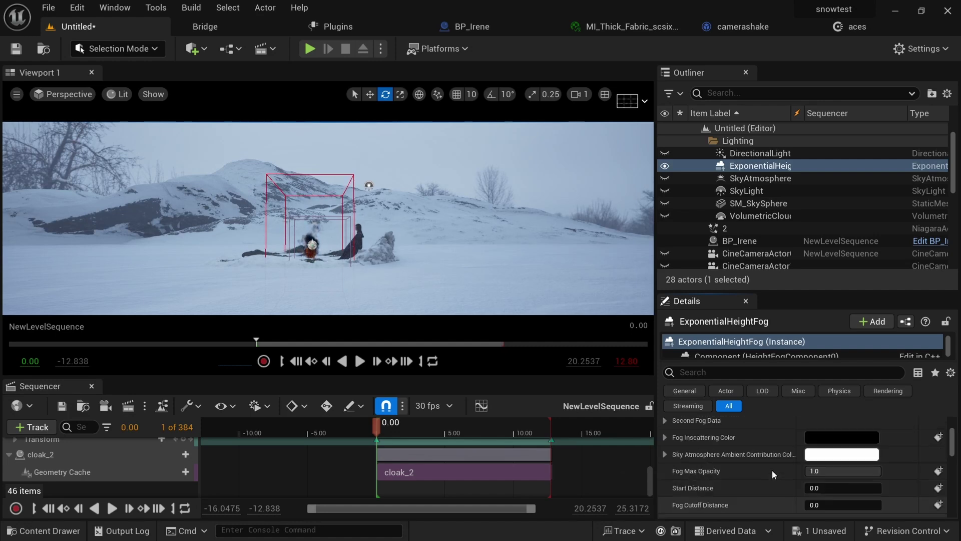
scroll(771, 470, down, 4)
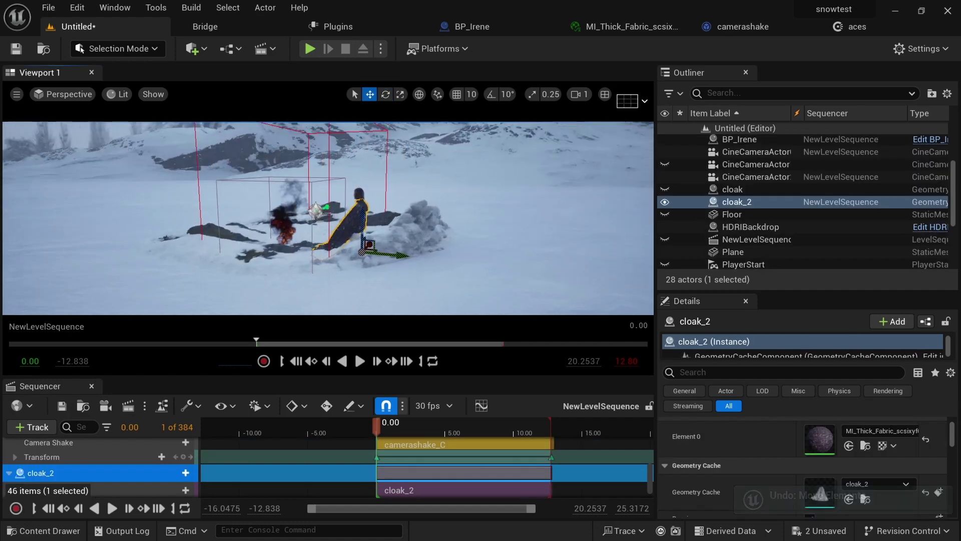
alt+drag(328, 218, 328, 195)
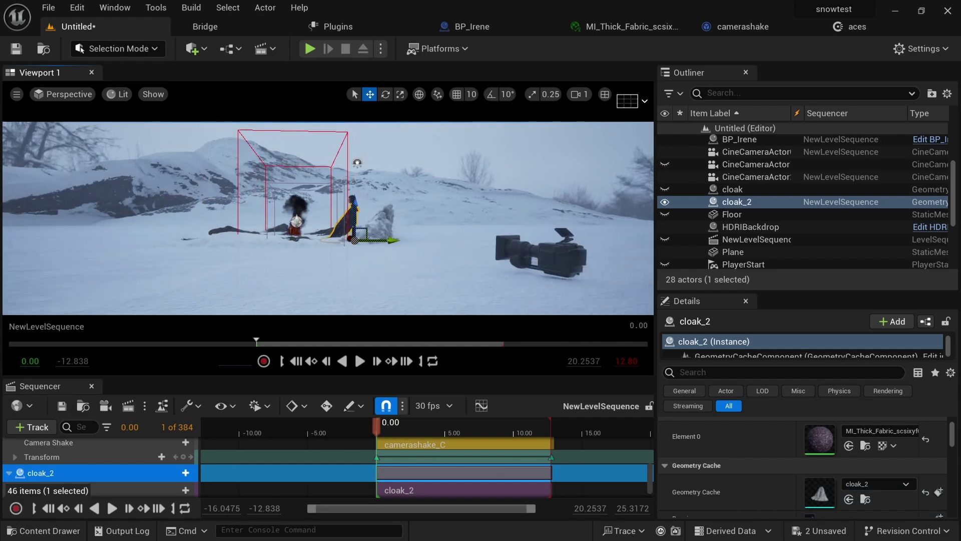